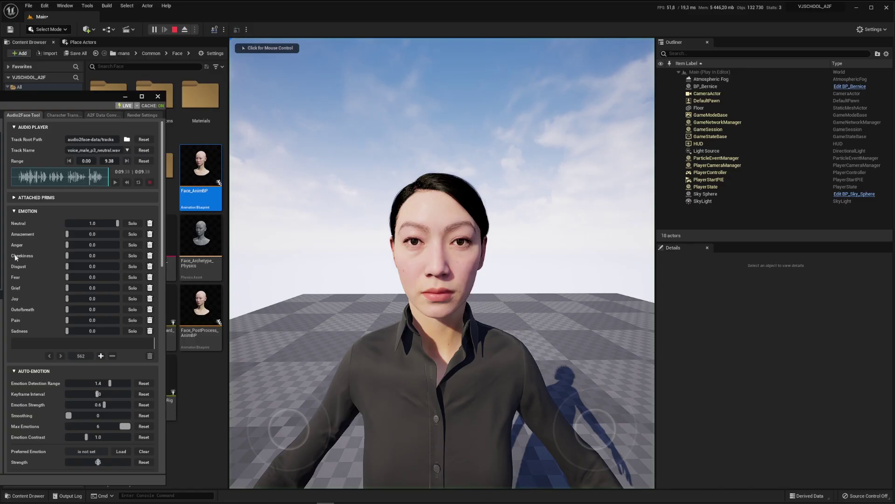
# - Start playback of voice_male_p3_neutral.wav so the MetaHuman face animates with it
pyautogui.click(117, 183)
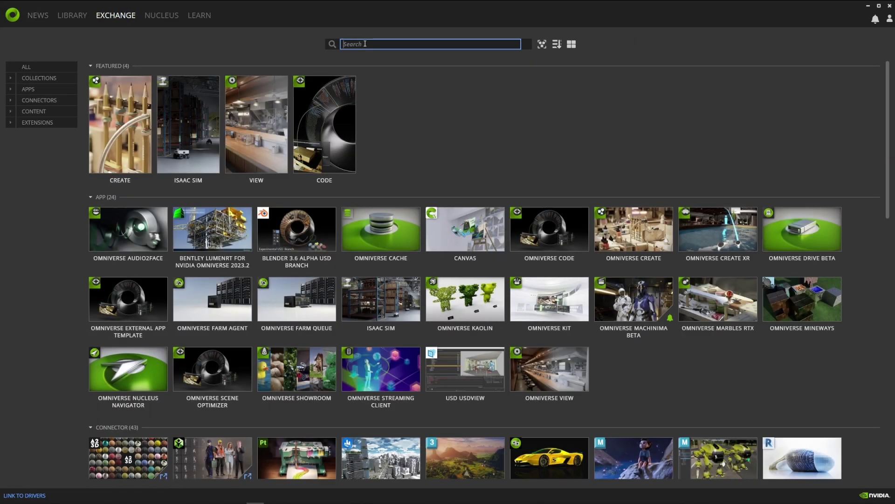
pyautogui.write('audio2face')
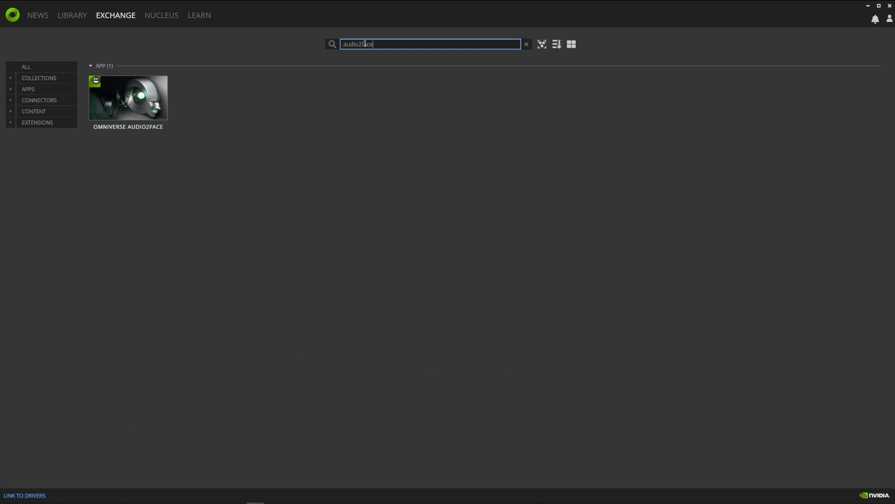
# - Locate the installed Audio2Face app in the Launcher and jump to its install folder
pyautogui.click(129, 98)
pyautogui.click(672, 71)
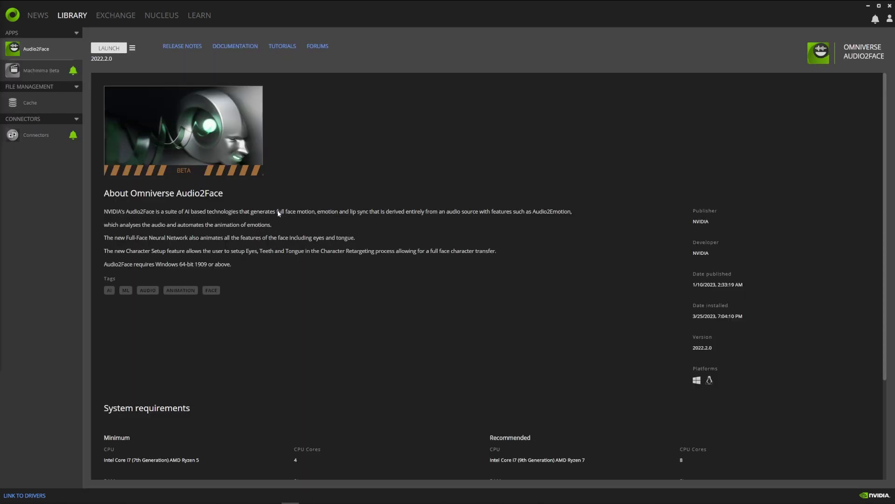
pyautogui.click(133, 48)
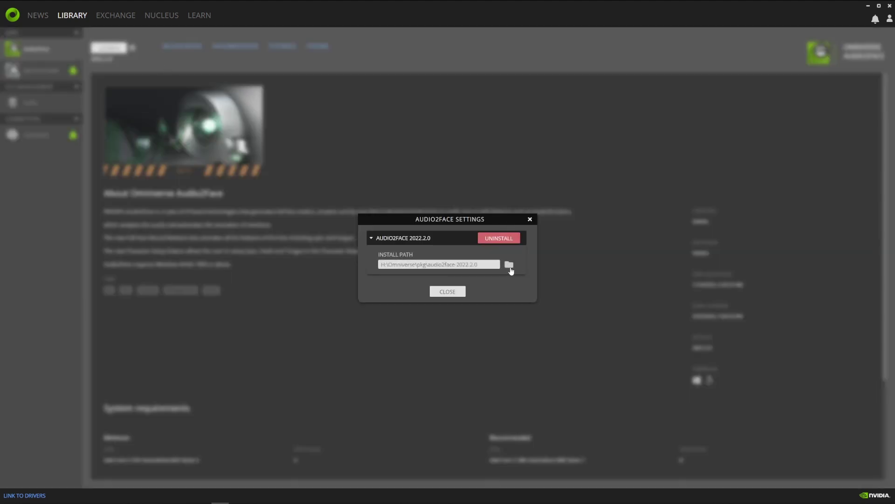
pyautogui.click(510, 266)
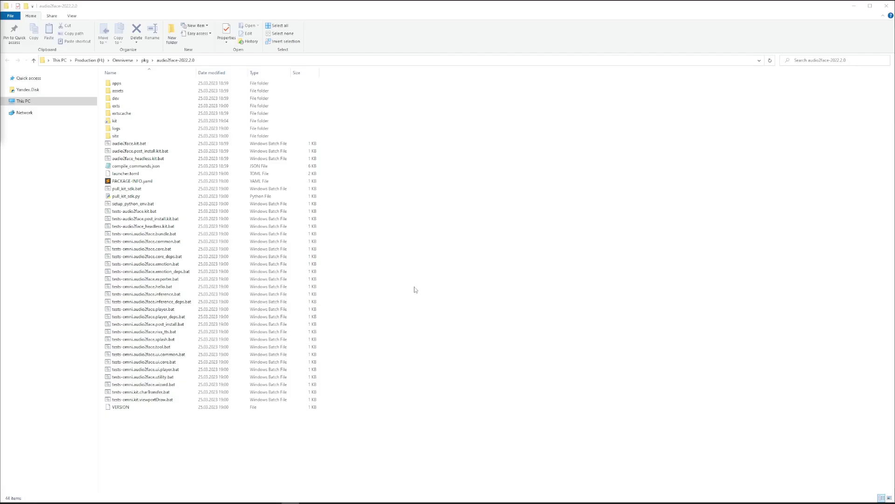
# - Browse into exts > omni.audio2face.exporter > config to reach extension.toml
pyautogui.doubleClick(140, 105)
pyautogui.doubleClick(164, 130)
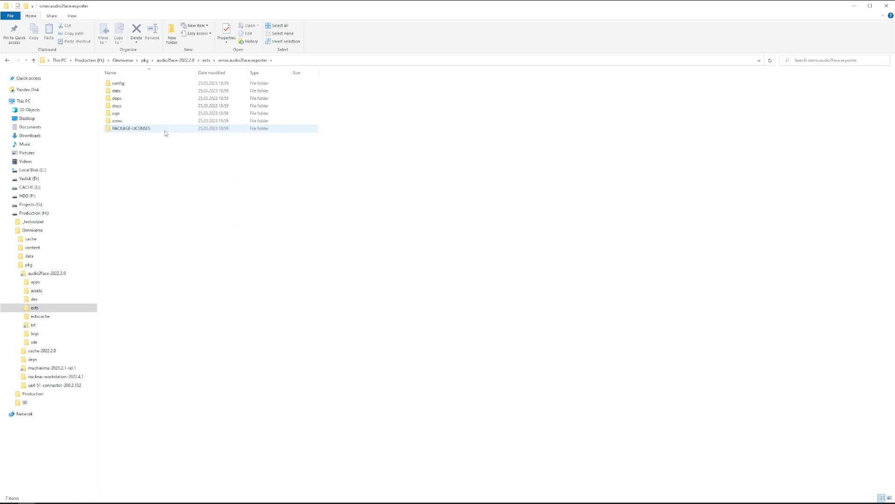
pyautogui.doubleClick(136, 83)
pyautogui.scroll(-10, 329, 295)
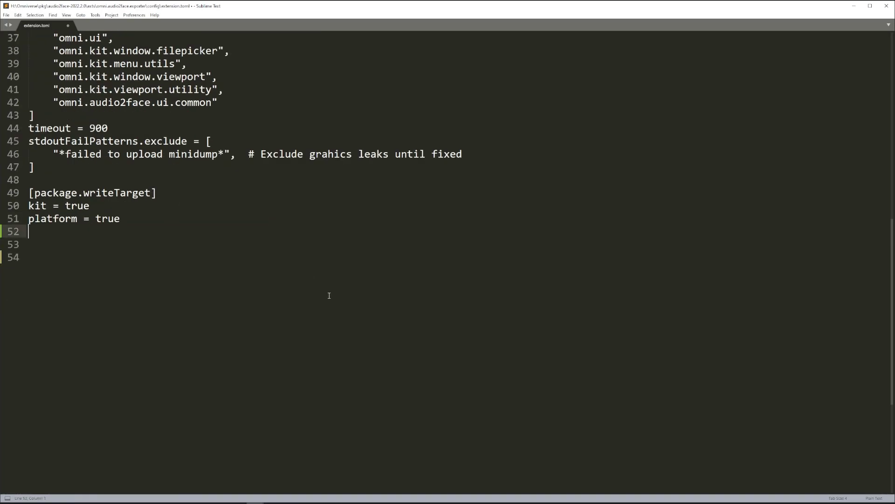
# - Add a [python.pipapi] section requiring 'python-osc' with use_online_index = true, and save extension.toml
pyautogui.press('Return')
pyautogui.press('Return')
pyautogui.write('[')
pyautogui.press('BackSpace')
pyautogui.write('python.pipapi]')
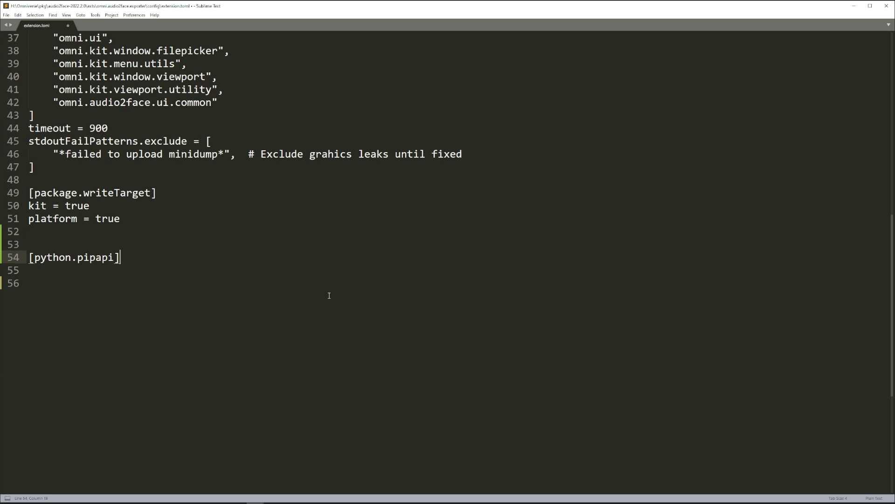
pyautogui.press('Return')
pyautogui.write("requirements = ['']python-")
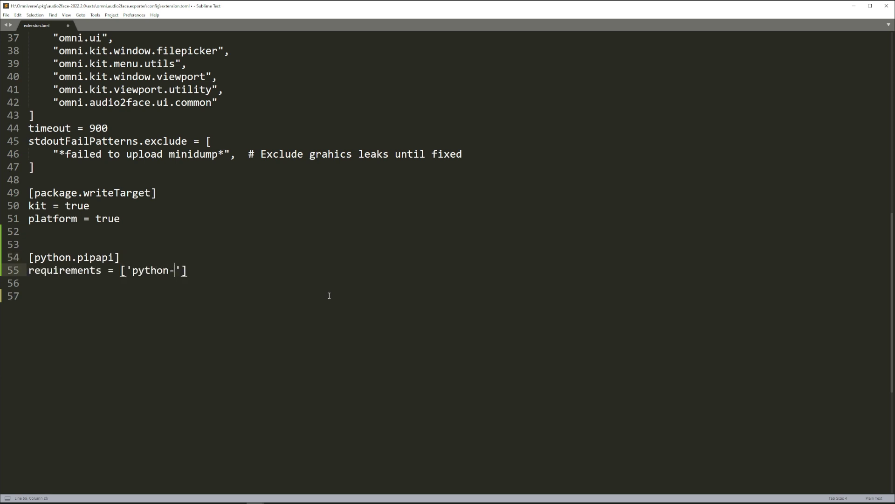
pyautogui.write('osc')
pyautogui.press('End')
pyautogui.press('Return')
pyautogui.write('us')
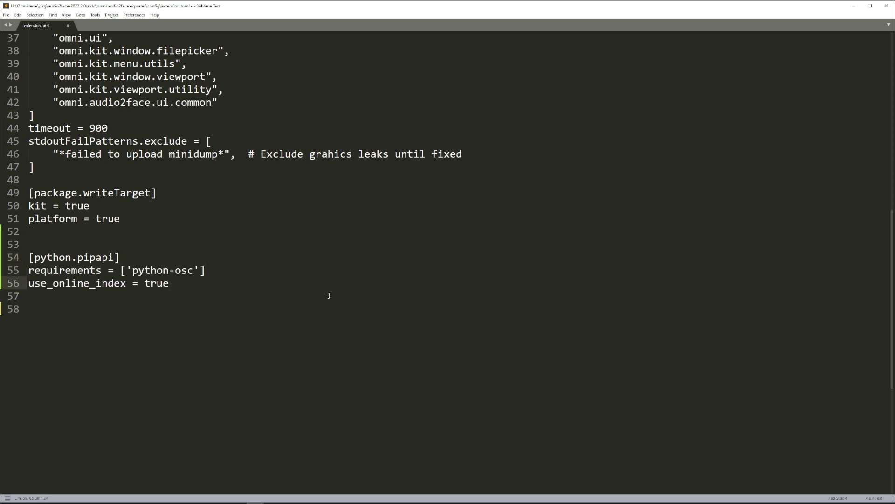
pyautogui.hotkey('ctrl', 's')
# - Run 'import pythonosc' and 'print(pythonosc)' in the Script Editor to confirm the library loads
pyautogui.hotkey('alt', 'Tab')
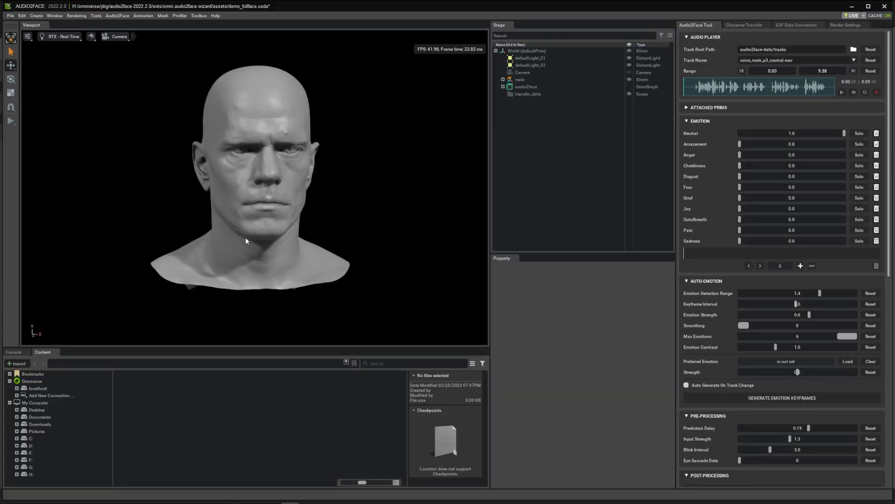
pyautogui.click(55, 16)
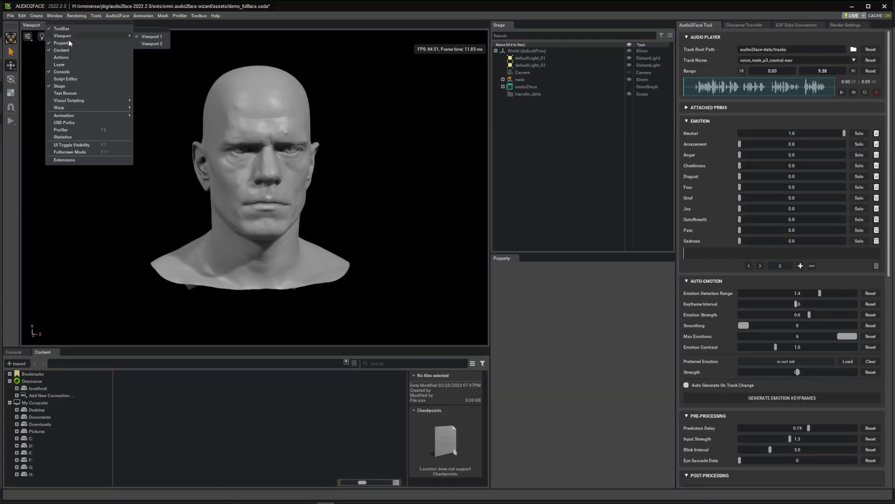
pyautogui.click(65, 78)
pyautogui.write('import')
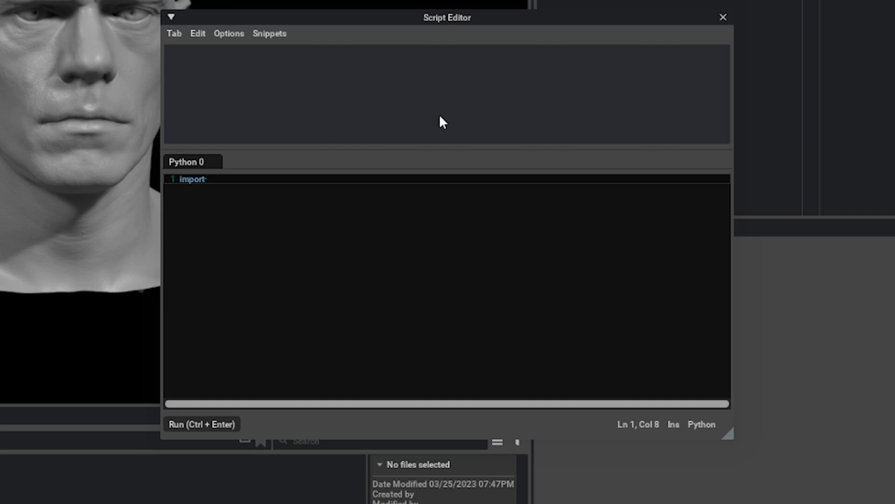
pyautogui.write('pythonosc')
pyautogui.press('Return')
pyautogui.write('print(pythonosc)')
pyautogui.hotkey('ctrl', 'Return')
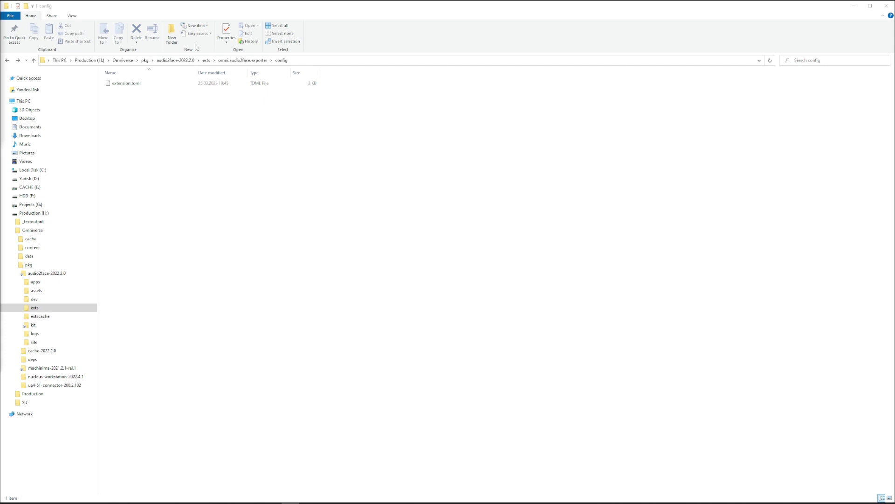
# - Navigate from exts into omni.audio2face.exporter > omni > audio2face
pyautogui.click(206, 61)
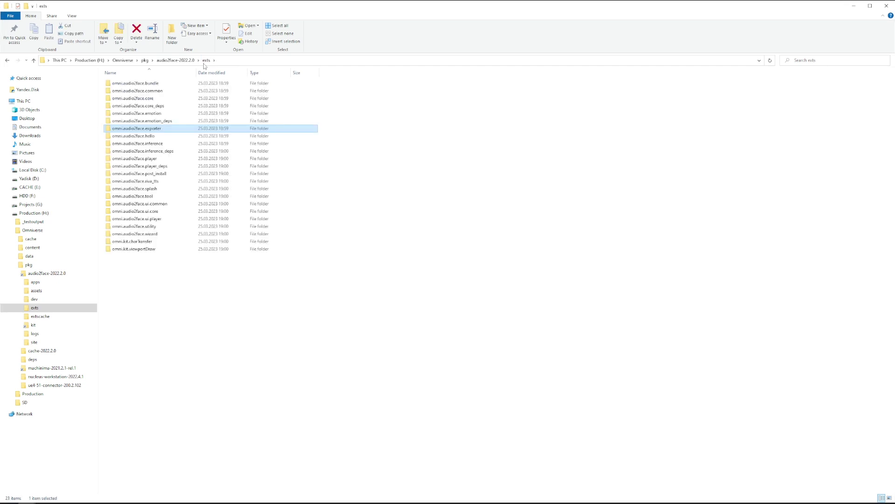
pyautogui.doubleClick(159, 129)
pyautogui.doubleClick(150, 124)
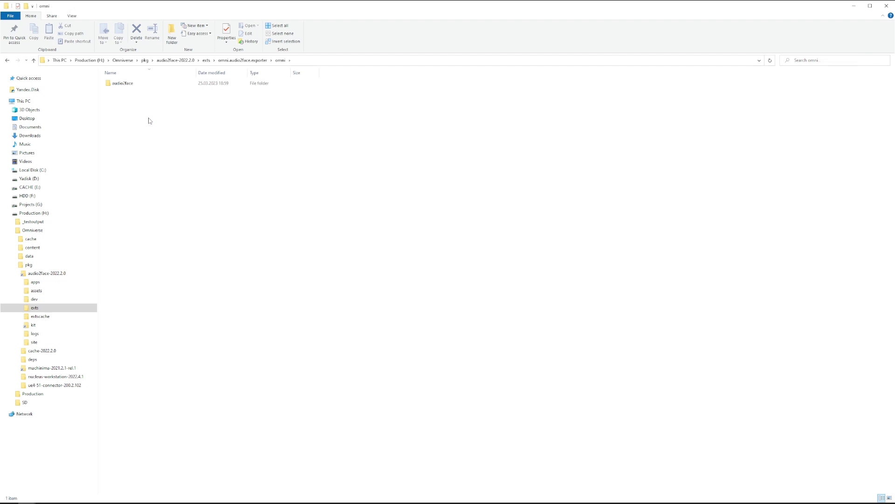
pyautogui.doubleClick(123, 84)
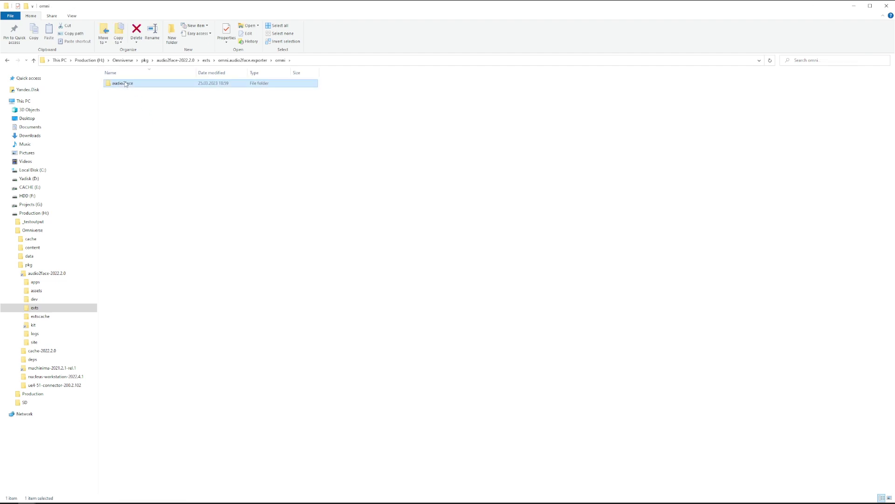
# - Continue into exporter > scripts and open facsSolver.py for editing
pyautogui.click(121, 83)
pyautogui.doubleClick(121, 84)
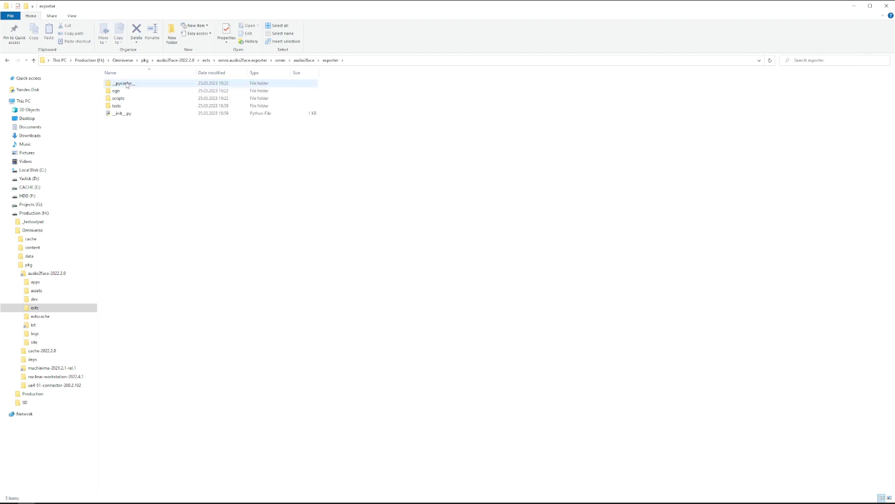
pyautogui.doubleClick(118, 98)
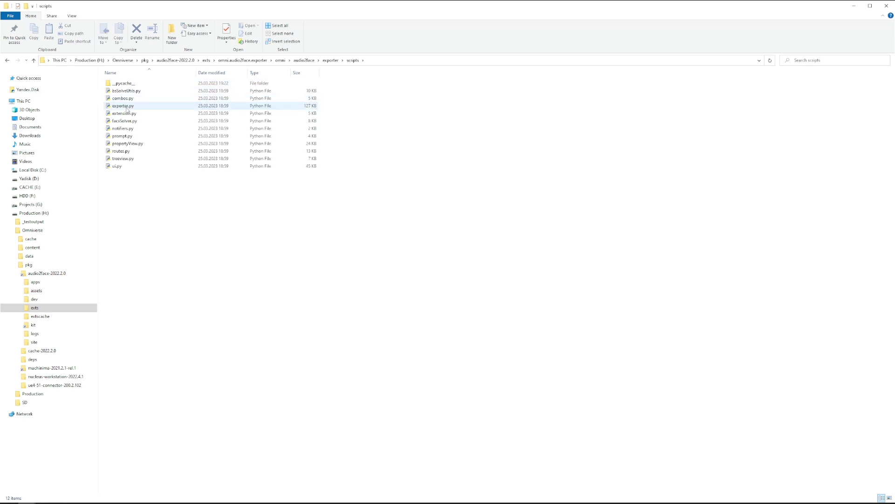
pyautogui.doubleClick(124, 121)
# - Add 'from pythonosc import udp_client' and make room before computeFacsWeights returns
pyautogui.press('Return')
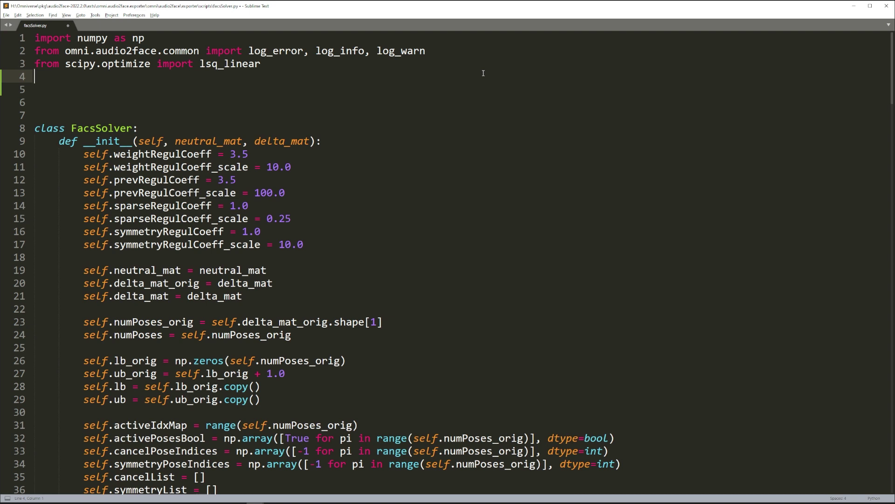
pyautogui.write('from pythonos')
pyautogui.write('c import udp_client')
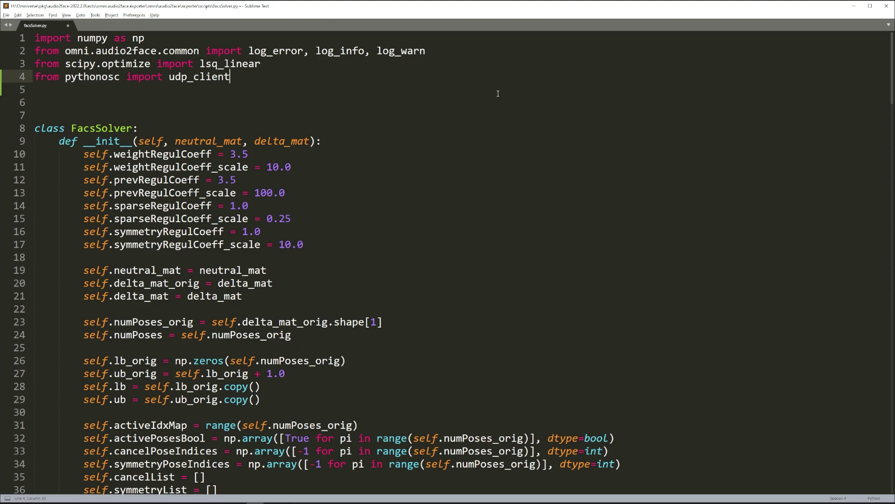
pyautogui.scroll(-10, 498, 94)
pyautogui.scroll(-10, 498, 98)
pyautogui.scroll(-10, 496, 105)
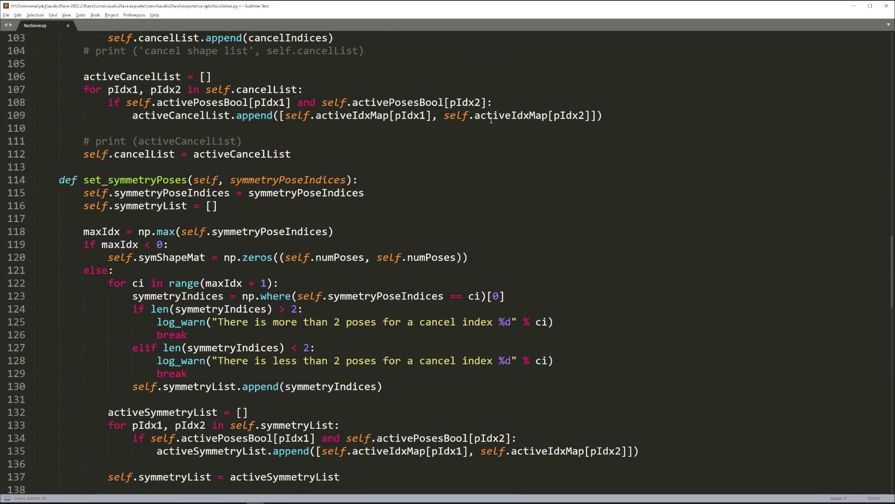
pyautogui.scroll(-10, 491, 121)
pyautogui.scroll(-6, 491, 121)
pyautogui.scroll(1, 448, 127)
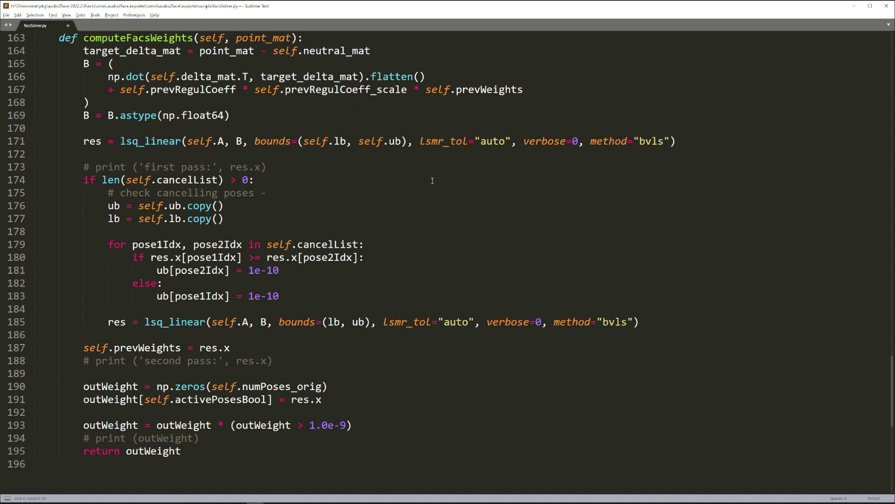
pyautogui.click(219, 437)
# - Define the blend name list, a SimpleUDPClient('127.0.0.1', 5008) and a counter before return outWeight
pyautogui.press('Return')
pyautogui.press('Return')
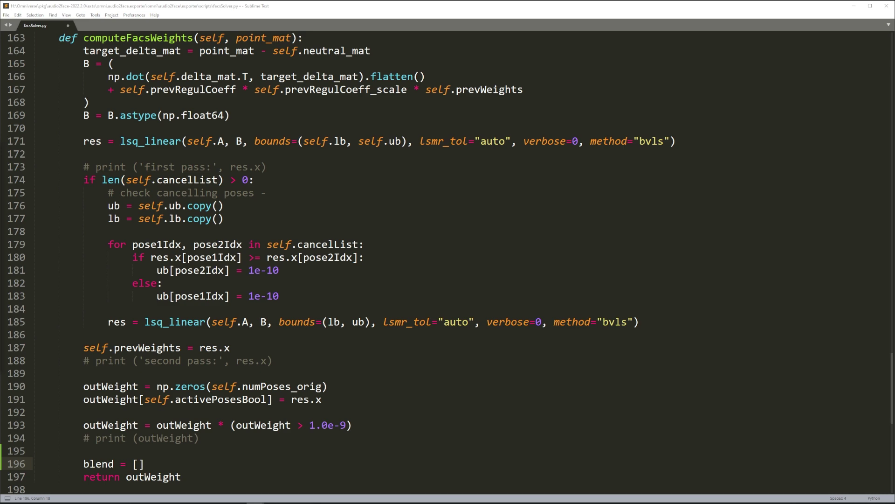
pyautogui.press('Return')
pyautogui.write('clie')
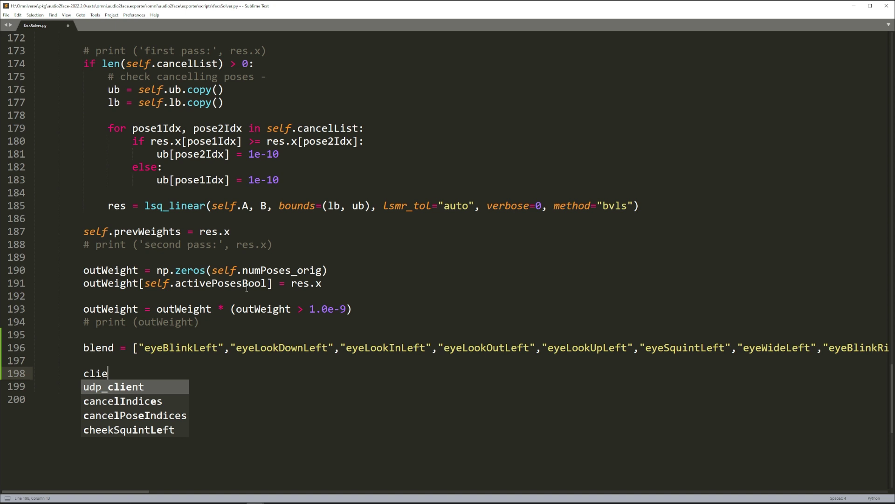
pyautogui.write('nt = udp_client.SimpleUDP')
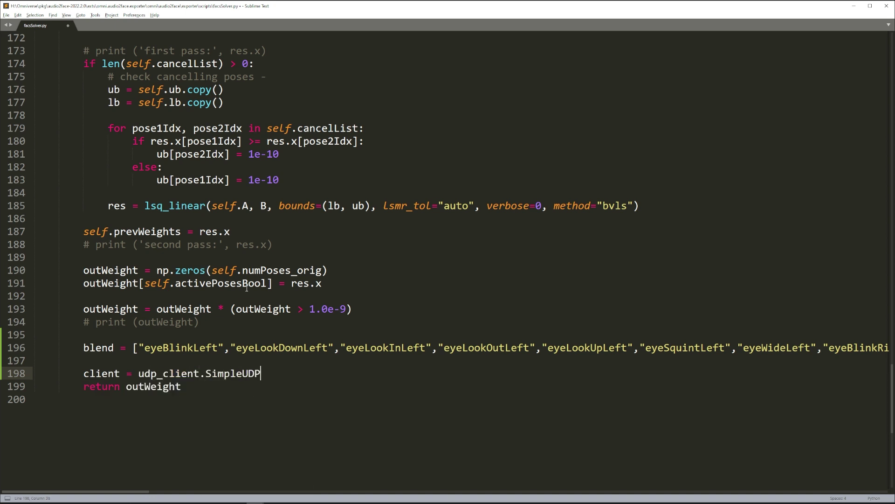
pyautogui.write("Client('127.0.0.1', 5008")
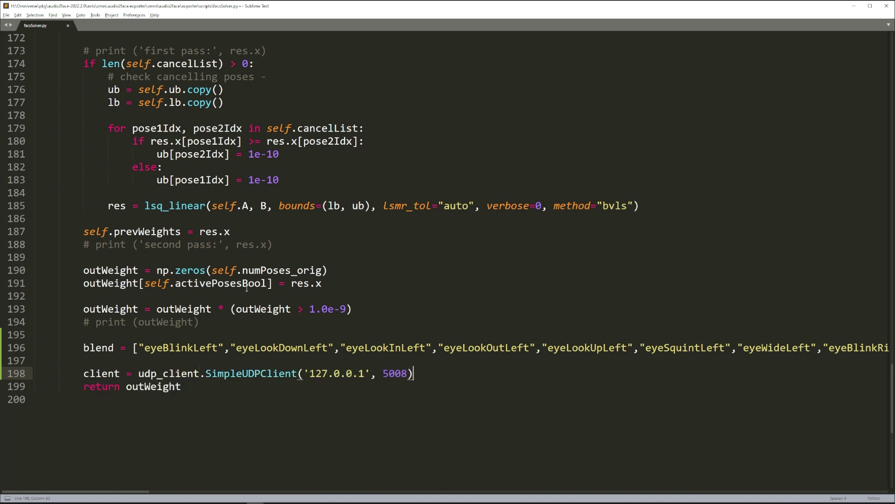
pyautogui.press('Return')
pyautogui.write('osc_array = ')
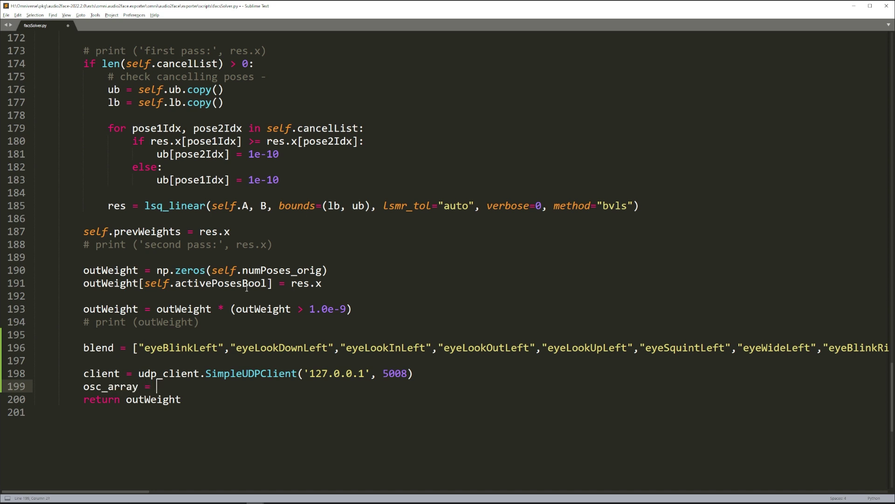
pyautogui.write('outWeight.tolist()')
pyautogui.press('Return')
pyautogui.write('count')
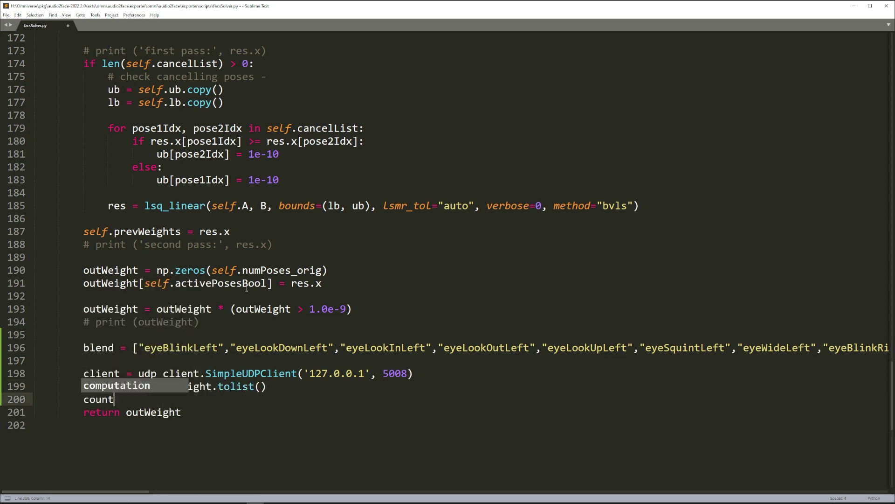
pyautogui.write(' = 0')
pyautogui.press('Return')
pyautogui.press('Return')
# - Loop over outWeight sending client.send_message('/' + str(blend[count]), i) for each weight
pyautogui.press('Return')
pyautogui.press('Up')
pyautogui.write('for ')
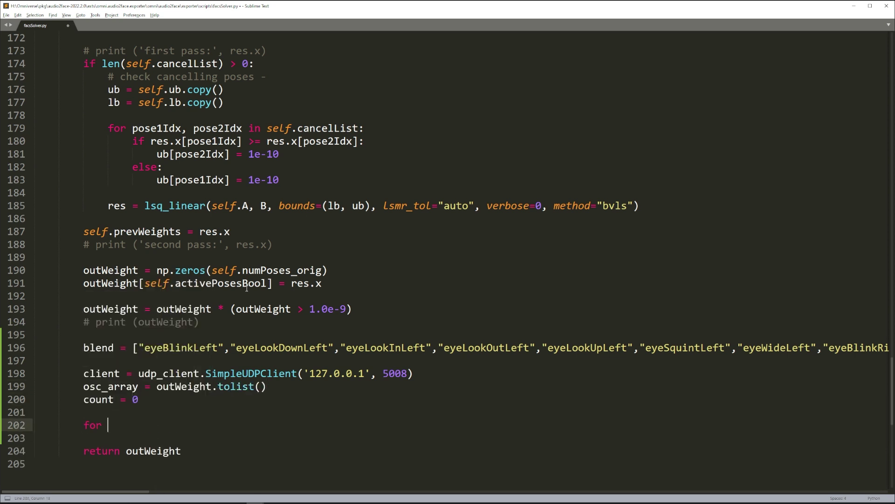
pyautogui.write('i in osc_array:')
pyautogui.press('Return')
pyautogui.write('client.send_me')
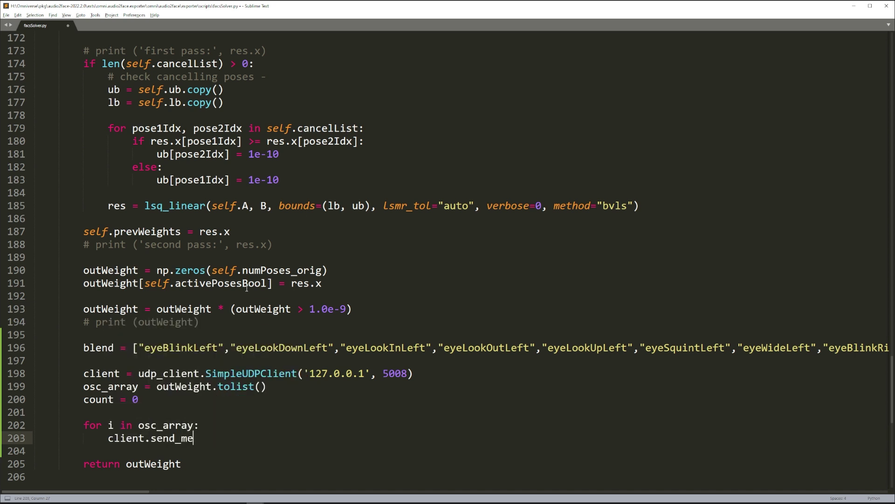
pyautogui.write('ssage()')
pyautogui.write("'/' + str()")
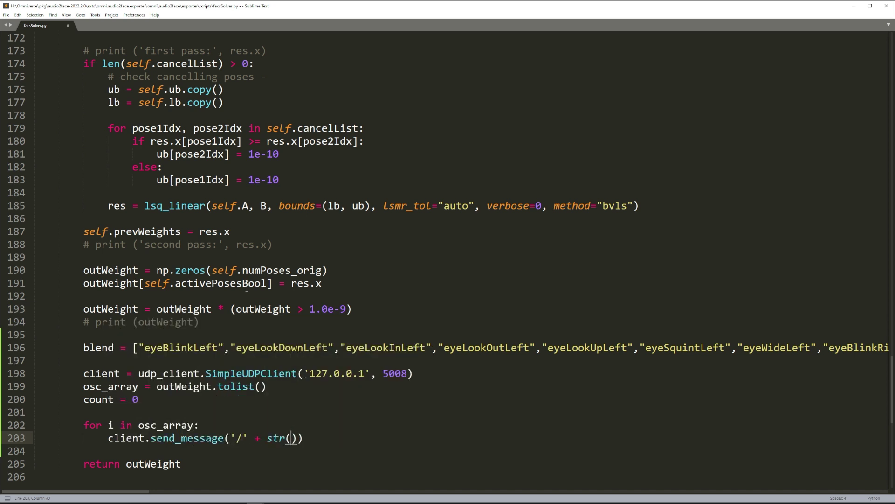
pyautogui.write('blend[]count')
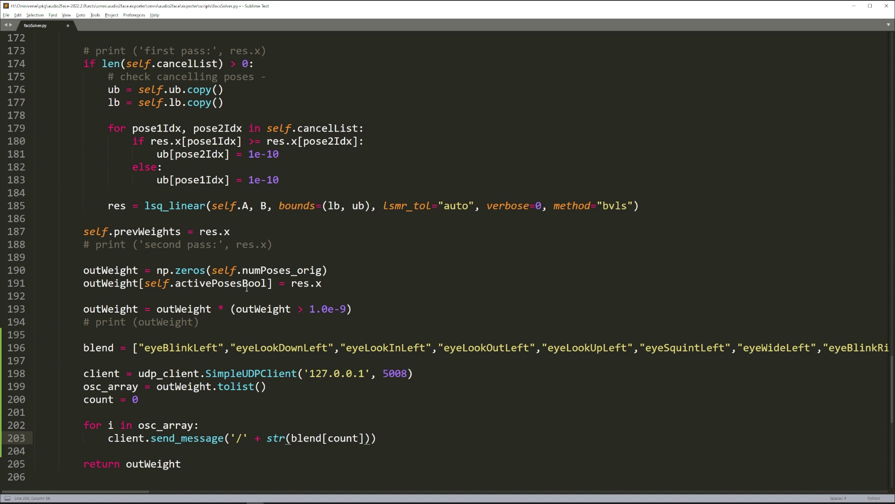
pyautogui.write(', i')
pyautogui.press('End')
pyautogui.press('Return')
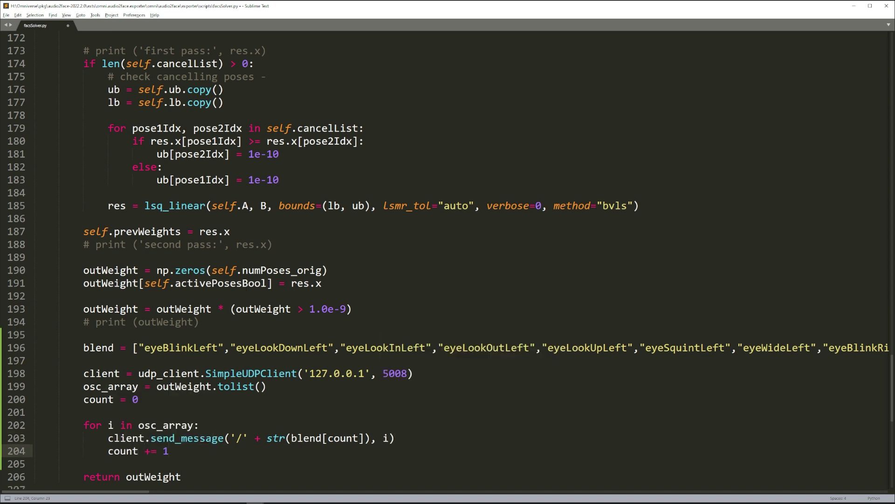
# - Browse the Content tree to NVIDIA/Assets/Audio2Face/Samples/blendshape_solve
pyautogui.hotkey('alt', 'Tab')
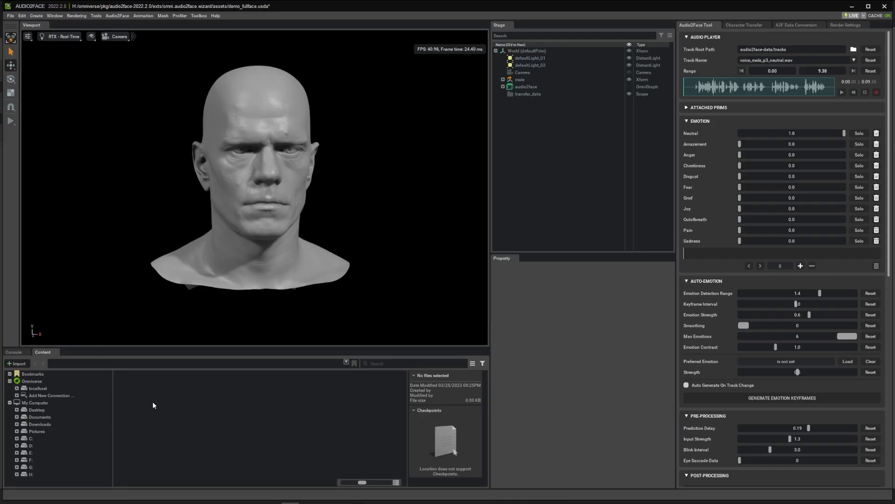
pyautogui.click(17, 388)
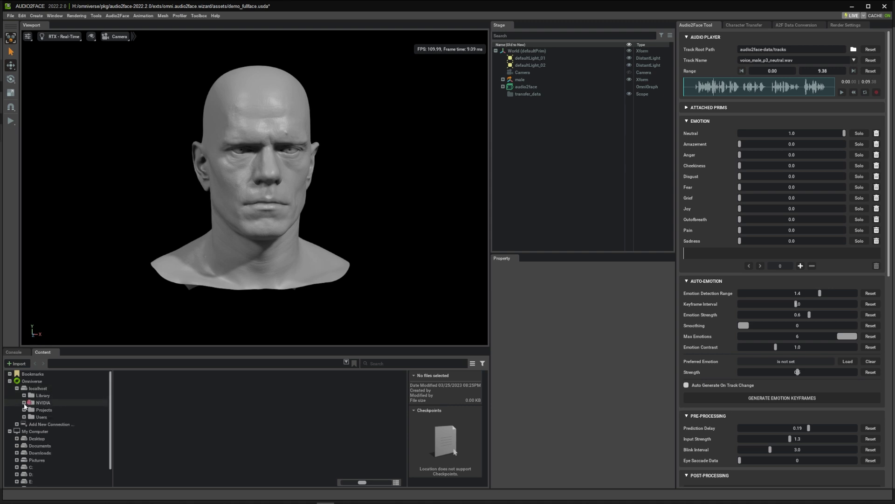
pyautogui.click(24, 403)
pyautogui.click(31, 411)
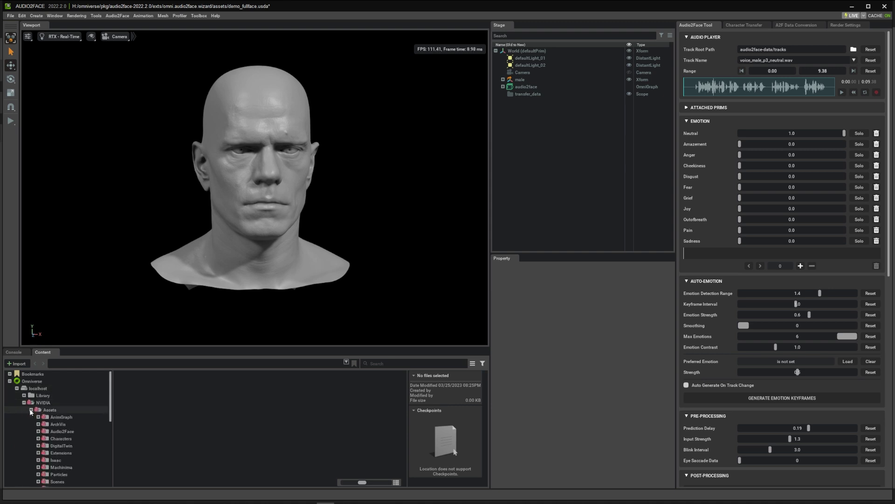
pyautogui.click(39, 432)
pyautogui.click(67, 438)
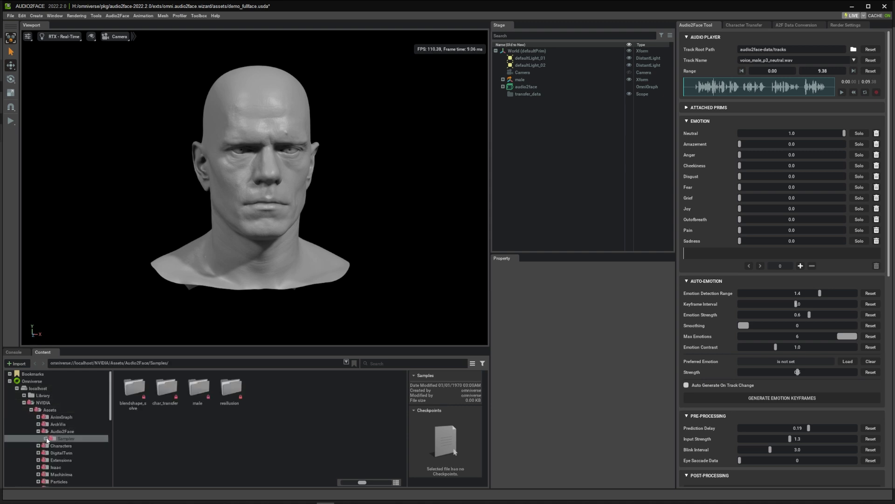
pyautogui.doubleClick(131, 392)
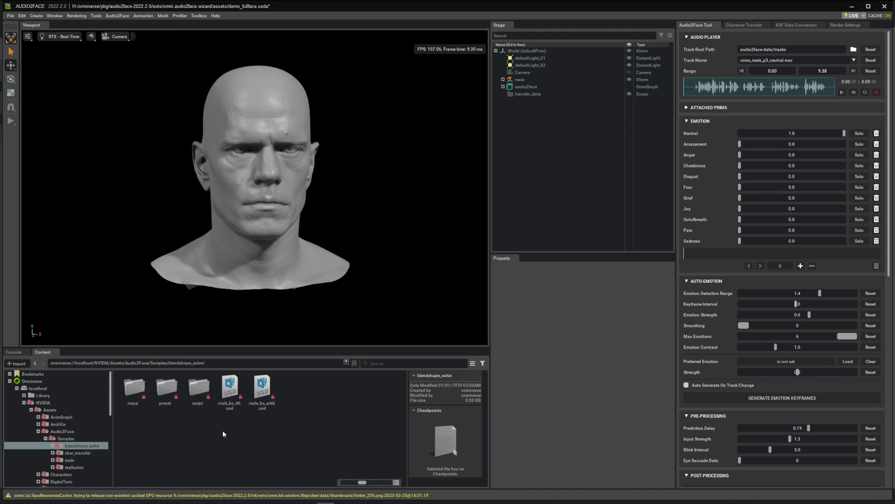
# - Drag male_bs_arkit.usd into the viewport and offset it to Translate X 30.8, Z 0 beside the original head
pyautogui.moveTo(268, 416); pyautogui.dragTo(355, 266)
pyautogui.write('0')
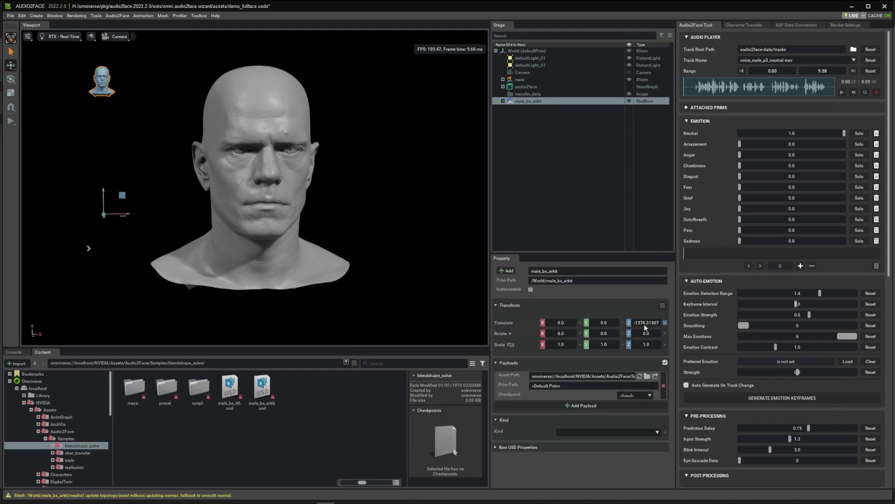
pyautogui.doubleClick(645, 324)
pyautogui.write('0 f')
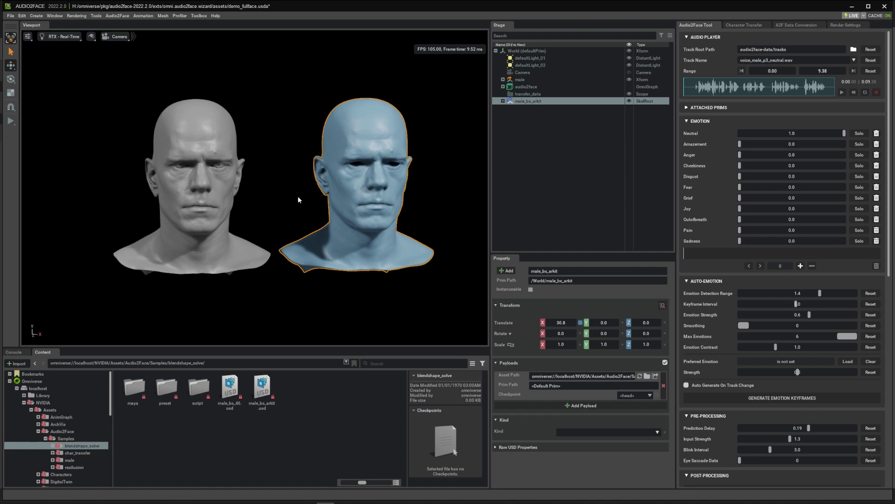
# - Solve c_headWatertight_hi onto male_bs_arkit/neutral with Set Up Blendshape Solve, then return to the main controls
pyautogui.click(795, 24)
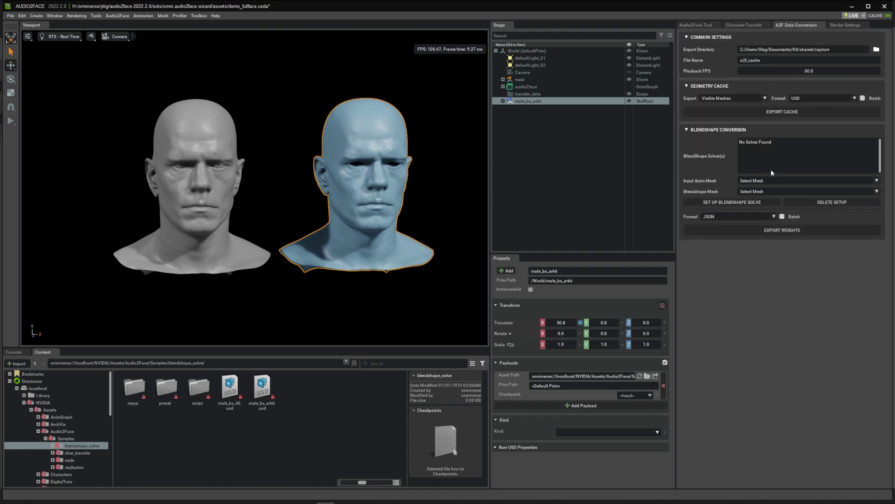
pyautogui.click(877, 181)
pyautogui.scroll(-5, 804, 208)
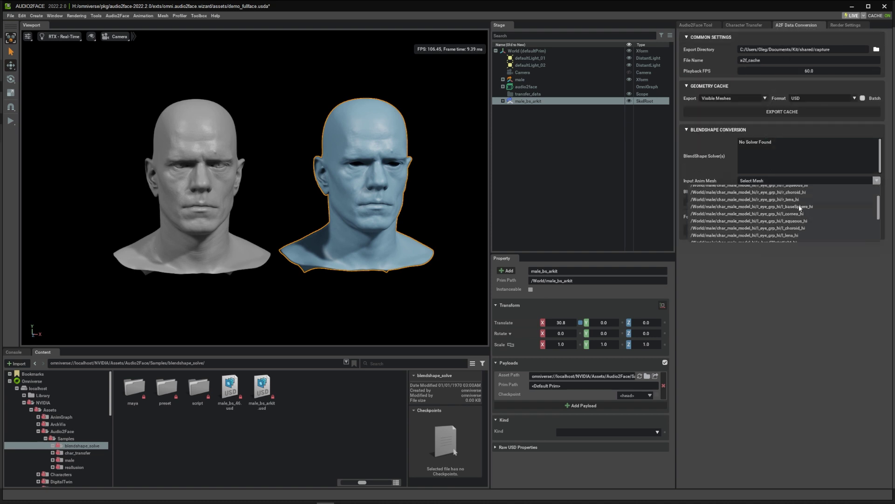
pyautogui.scroll(-5, 805, 208)
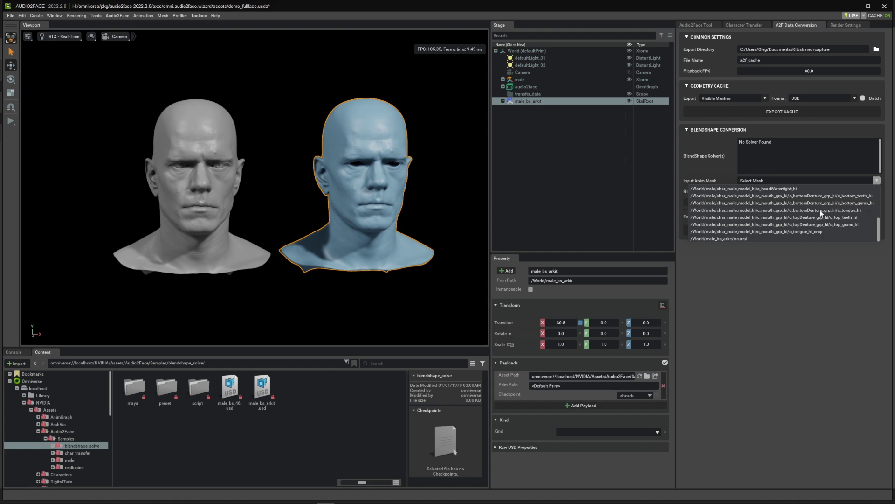
pyautogui.scroll(3, 822, 213)
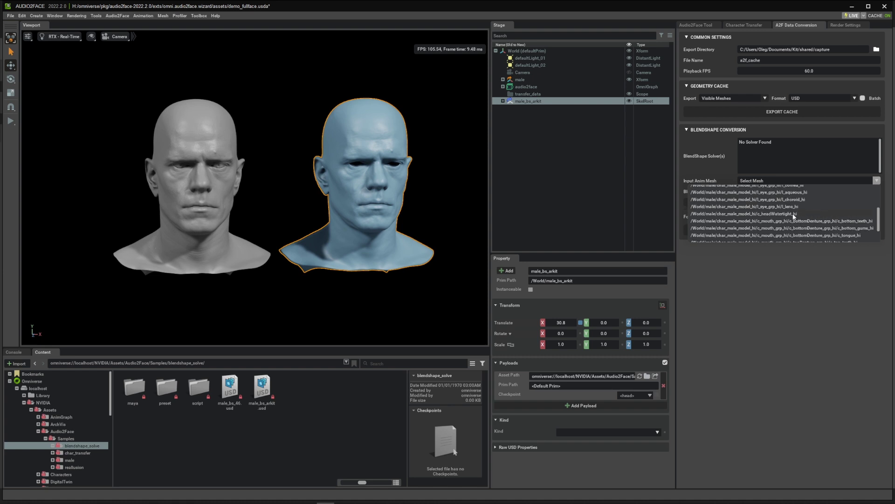
pyautogui.click(794, 214)
pyautogui.click(876, 192)
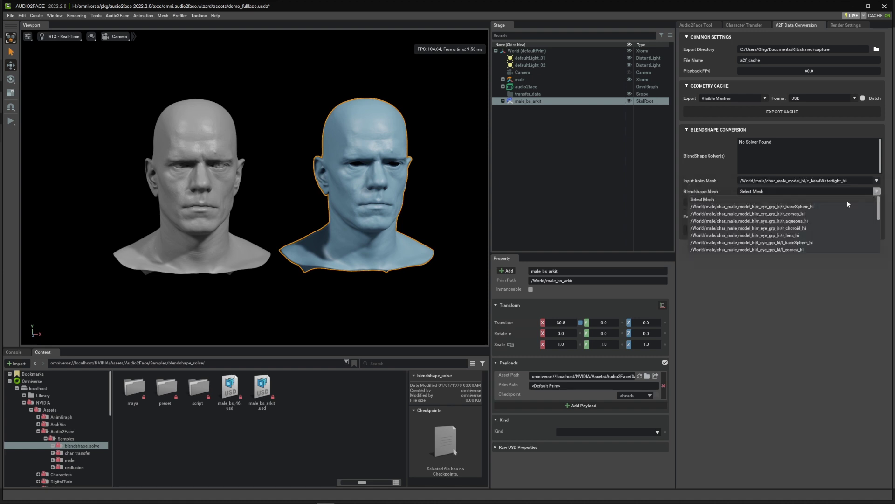
pyautogui.click(732, 250)
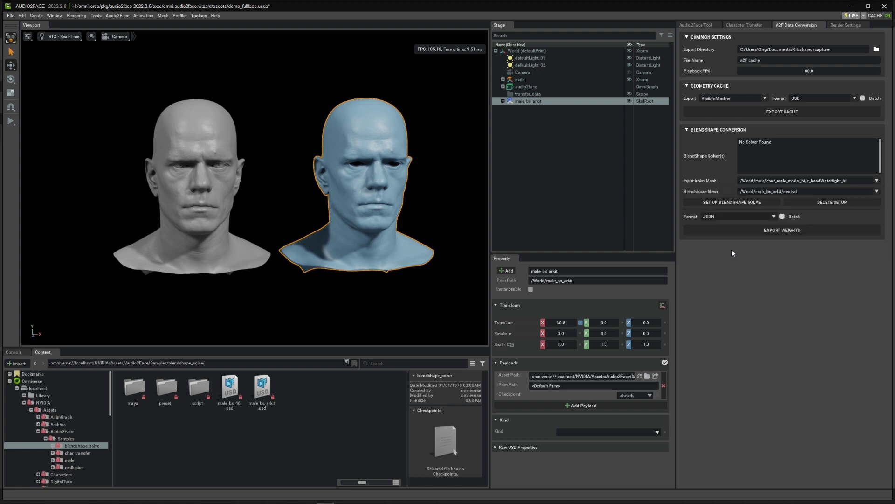
pyautogui.click(724, 203)
pyautogui.click(697, 25)
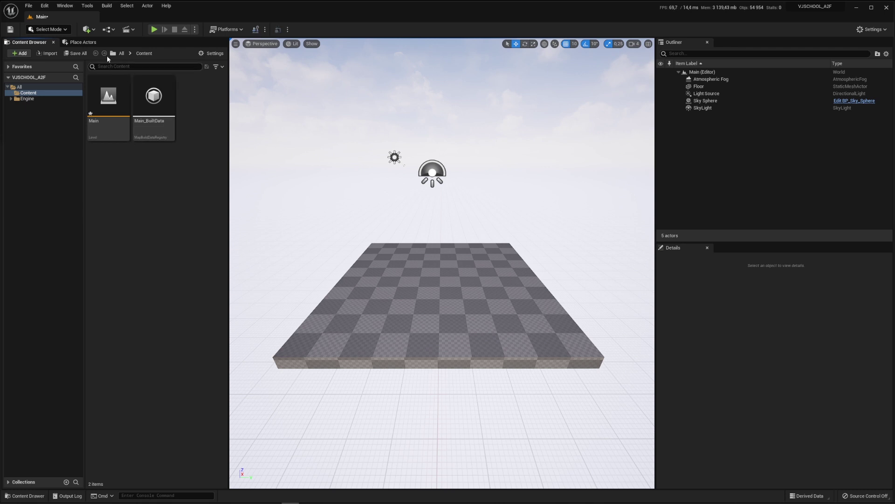
# - Check the Plugins list for the OSC and Apple ARKit face plugins
pyautogui.click(45, 6)
pyautogui.click(68, 121)
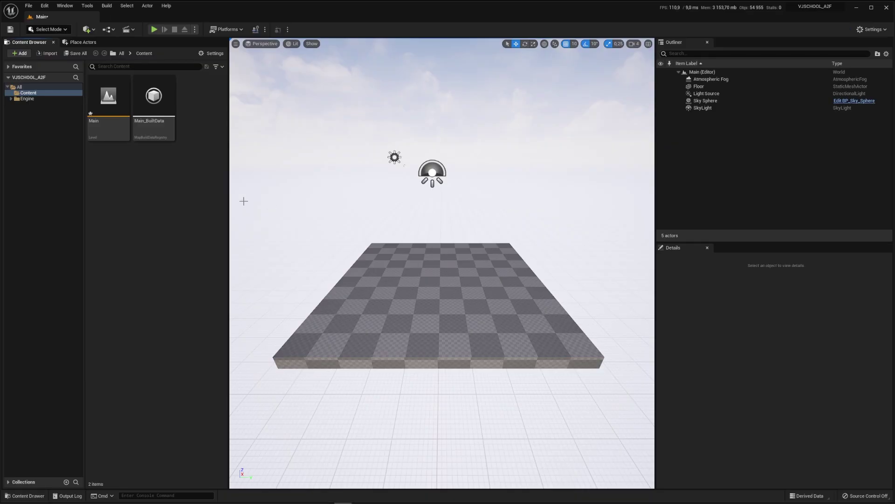
# - In Quixel Bridge browse MetaHumans > MetaHuman Presets and export Bernice into the project
pyautogui.click(89, 30)
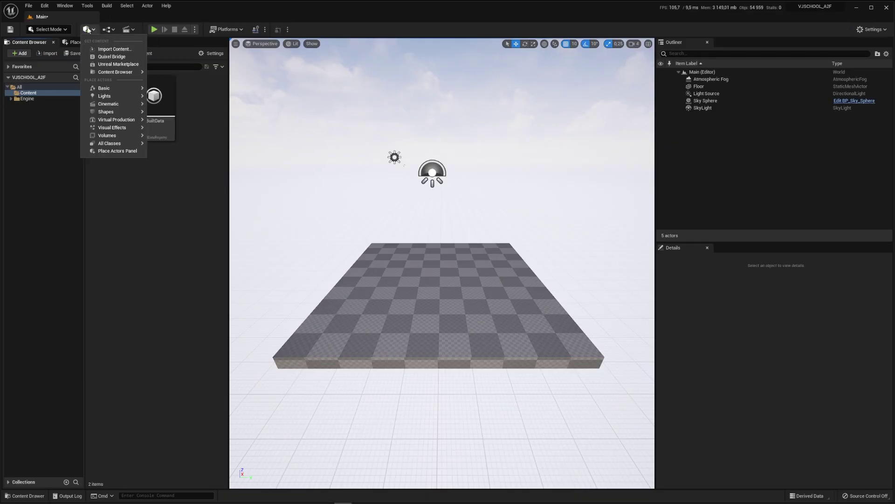
pyautogui.click(111, 57)
pyautogui.moveTo(375, 95); pyautogui.dragTo(330, 107)
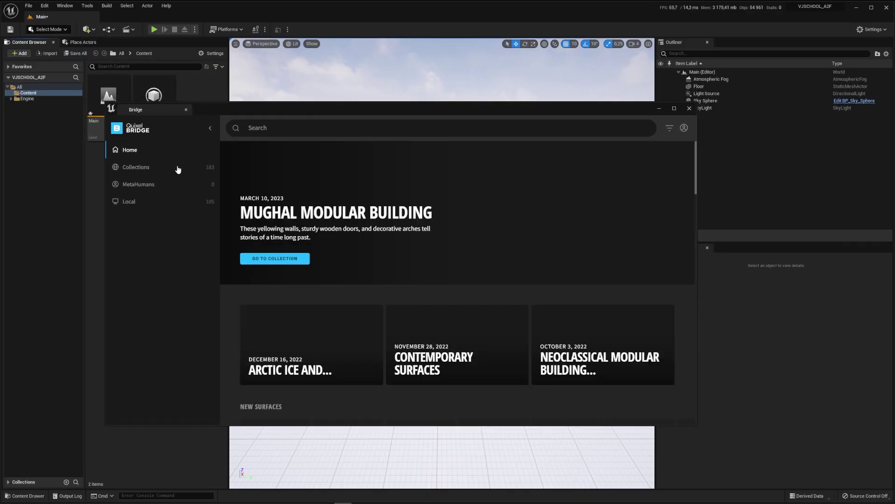
pyautogui.click(140, 151)
pyautogui.click(139, 252)
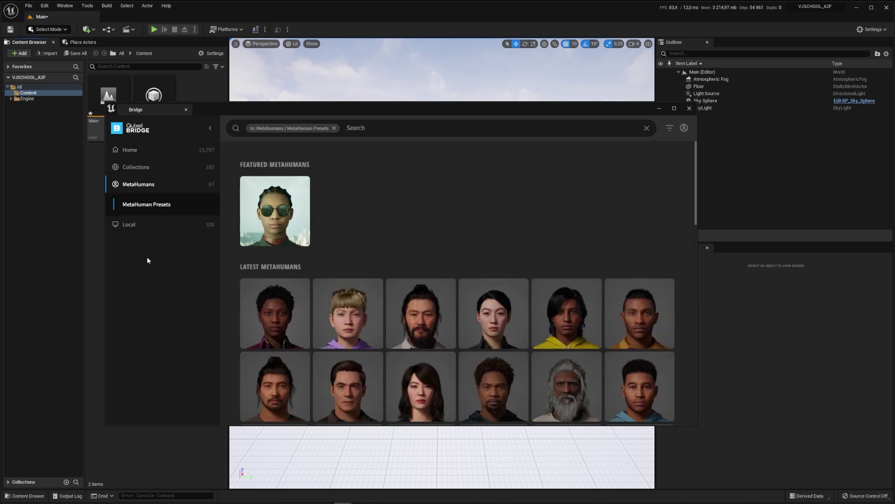
pyautogui.moveTo(493, 312)
pyautogui.click(523, 288)
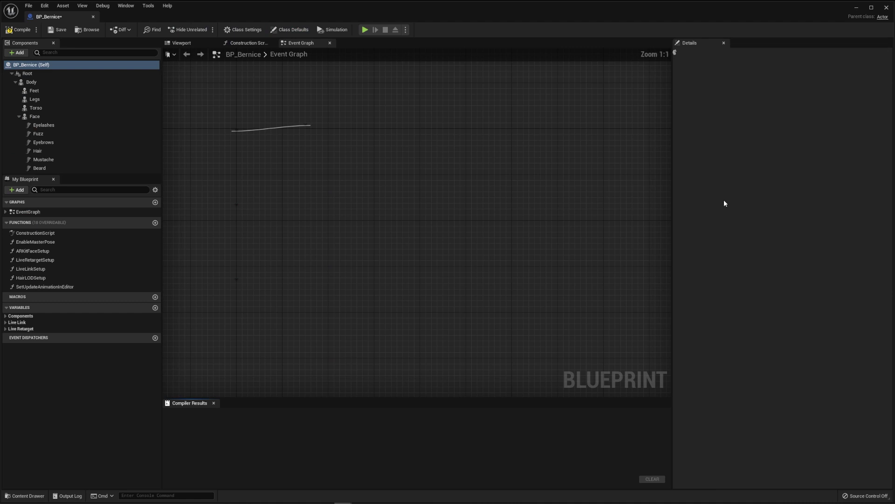
# - Add a Create OSCServer node after the hair LOD setup on BeginPlay
pyautogui.moveTo(435, 130); pyautogui.dragTo(420, 192, button='right')
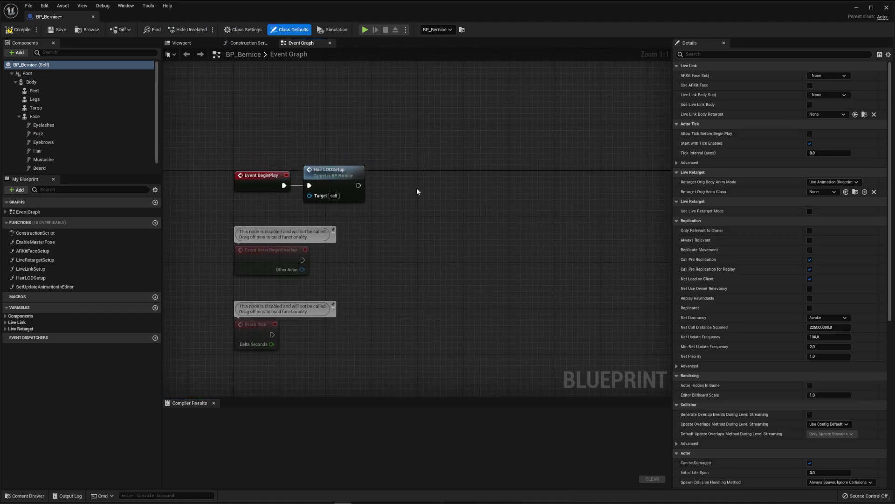
pyautogui.moveTo(358, 185); pyautogui.dragTo(405, 188)
pyautogui.write('create osc')
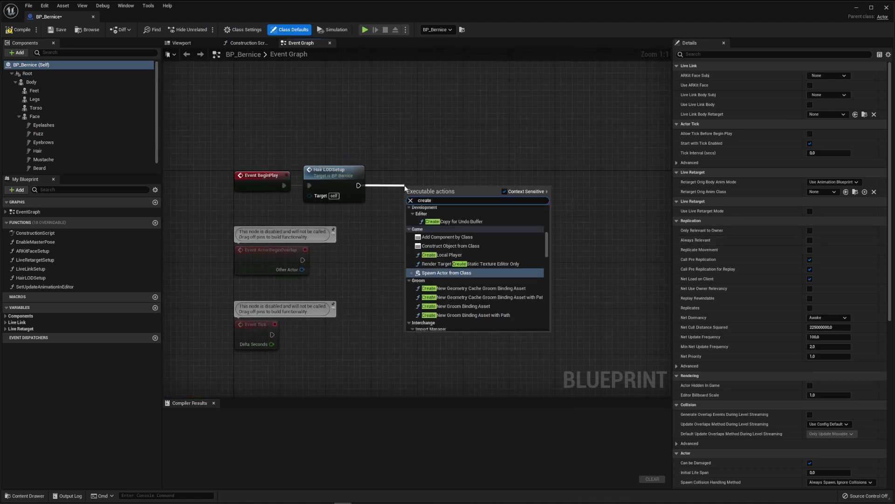
pyautogui.click(454, 231)
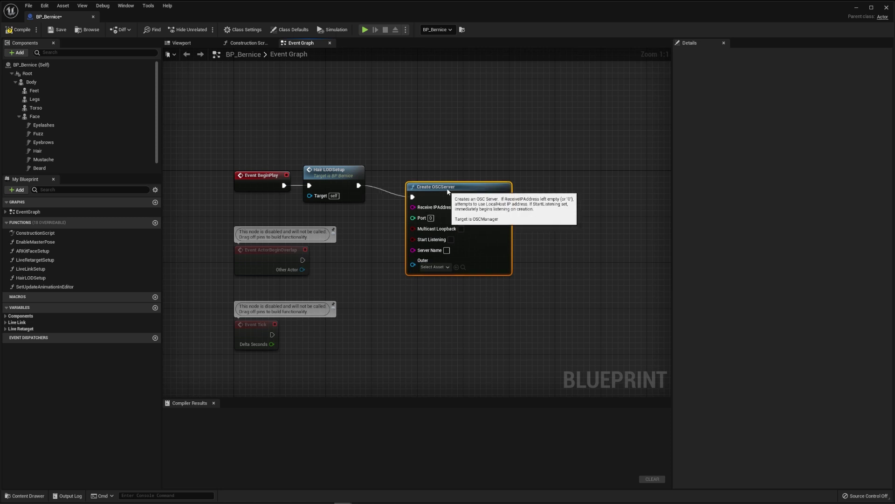
pyautogui.moveTo(462, 194); pyautogui.dragTo(467, 177)
pyautogui.moveTo(467, 177); pyautogui.dragTo(368, 199, button='right')
# - Bind Event to On Osc Message Received from the server's Return Value, chained after creation
pyautogui.moveTo(405, 217); pyautogui.dragTo(482, 213)
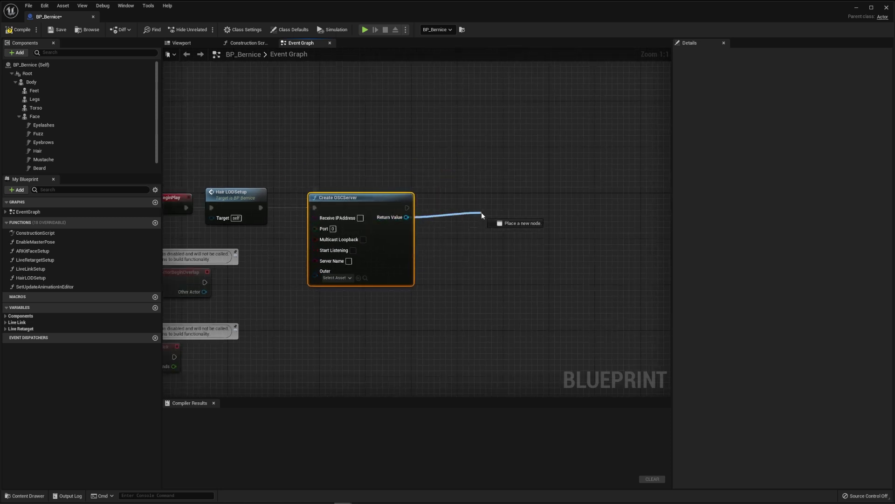
pyautogui.write('bind event on')
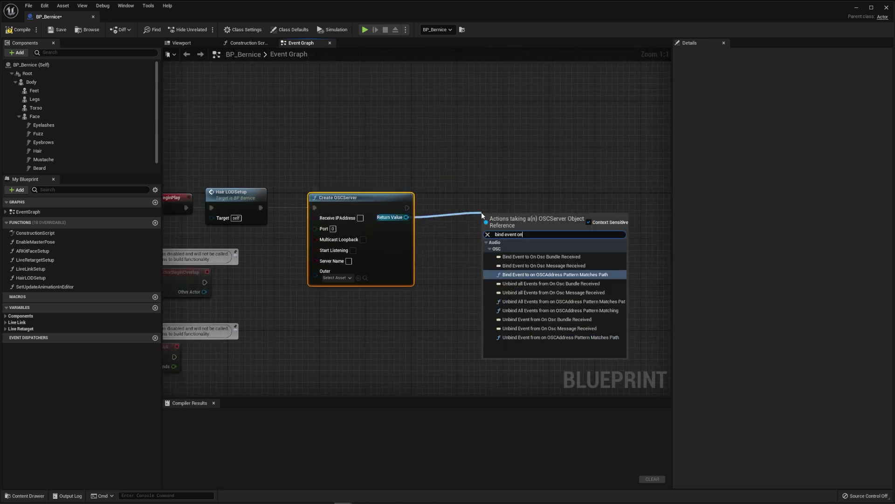
pyautogui.press('Up')
pyautogui.press('Return')
pyautogui.moveTo(515, 212); pyautogui.dragTo(538, 197)
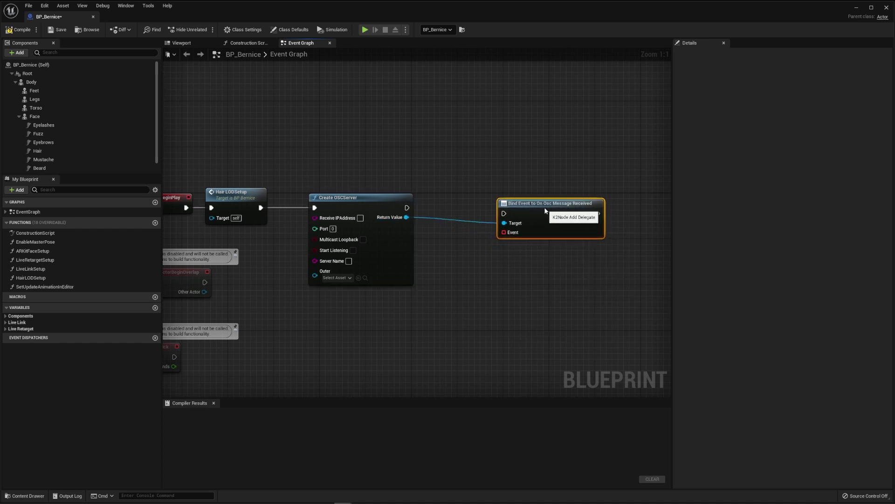
pyautogui.moveTo(408, 208)
pyautogui.mouseDown()
pyautogui.moveTo(510, 208)
pyautogui.moveTo(487, 269)
pyautogui.mouseUp()
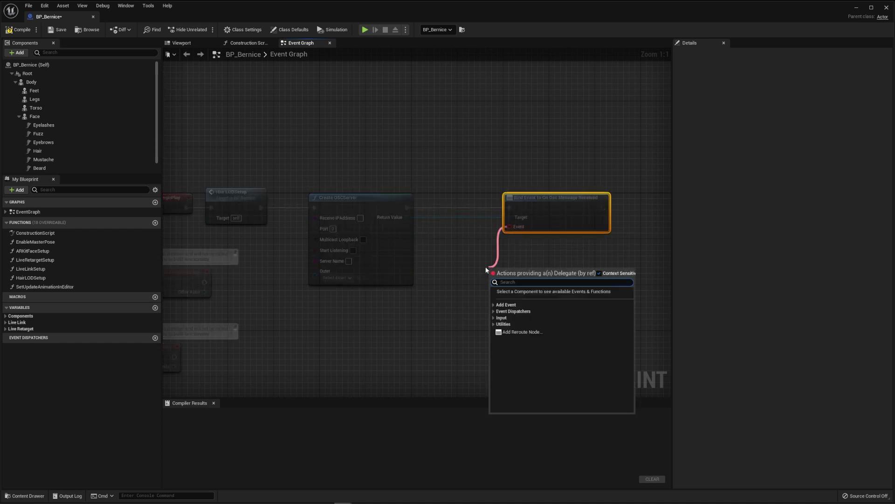
pyautogui.write('create')
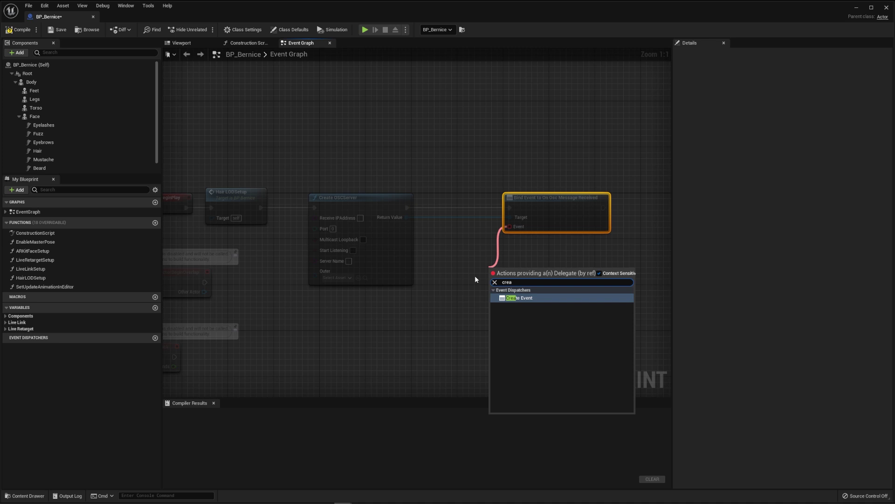
# - Add a Create Event on the Event pin and generate a matching custom event named OSCIn
pyautogui.press('Return')
pyautogui.click(563, 207)
pyautogui.click(532, 280)
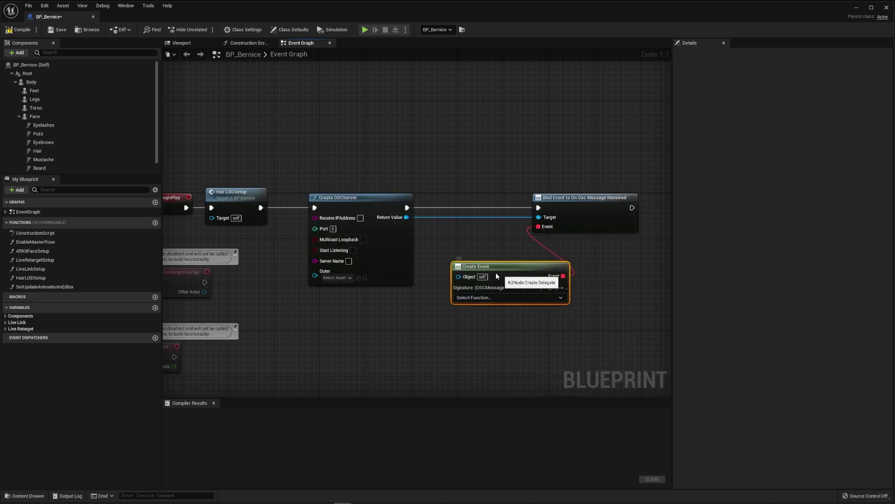
pyautogui.scroll(-3, 485, 294)
pyautogui.scroll(3, 484, 267)
pyautogui.click(485, 265)
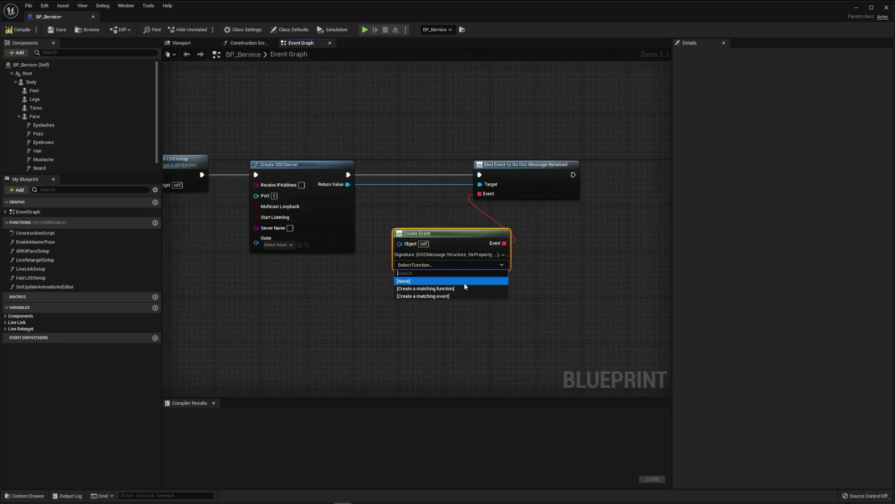
pyautogui.click(471, 296)
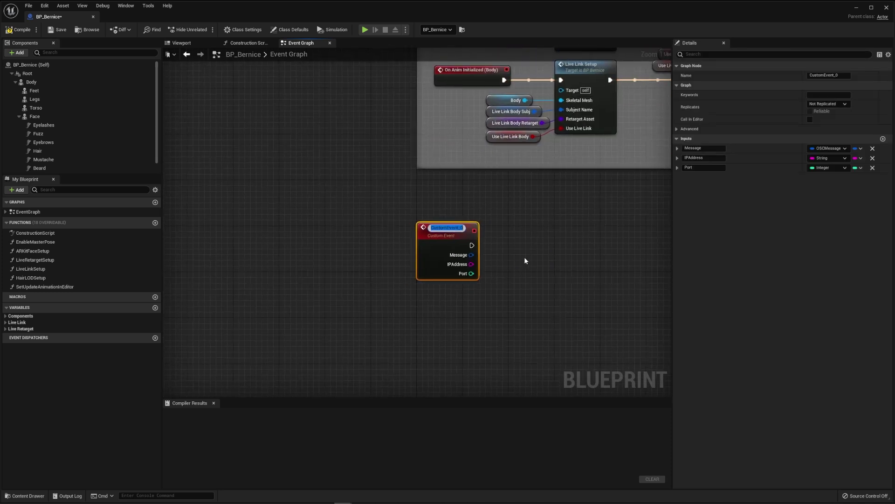
pyautogui.write('OSCIn')
pyautogui.press('Return')
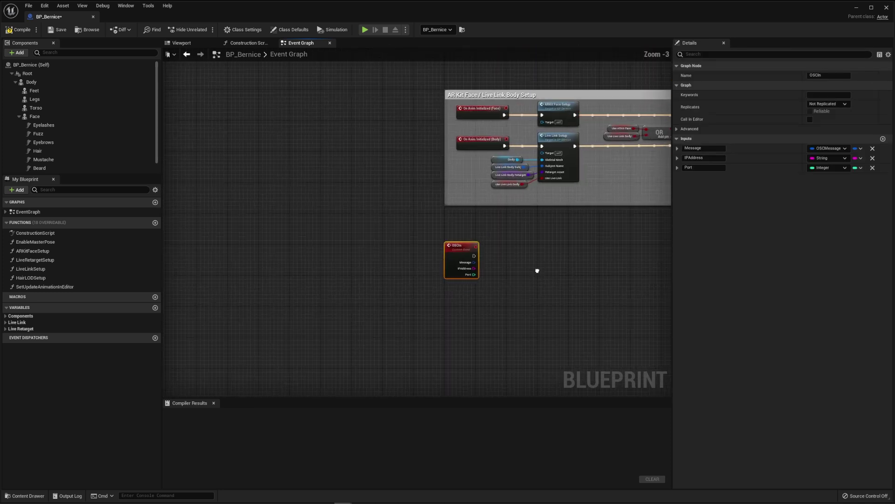
pyautogui.scroll(-3, 524, 261)
pyautogui.scroll(1, 527, 280)
pyautogui.scroll(1, 528, 279)
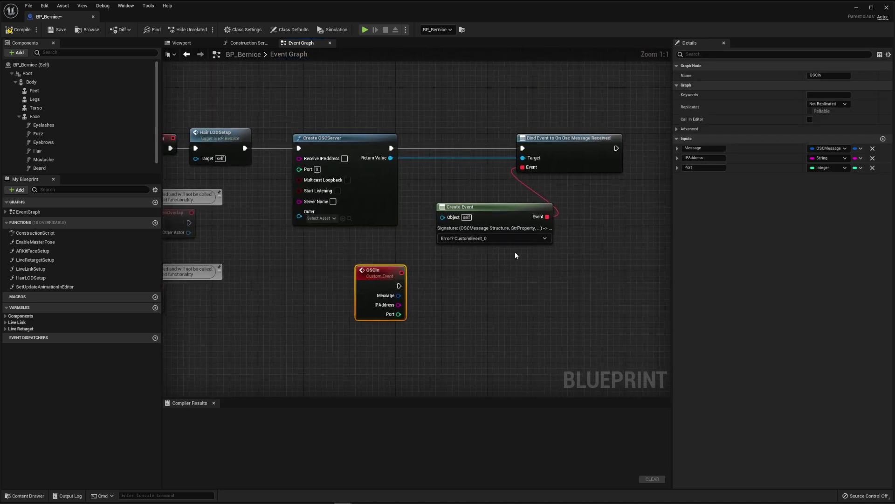
# - Bind the Create Event node to the OSCIn custom event
pyautogui.click(566, 240)
pyautogui.click(494, 278)
pyautogui.moveTo(571, 325); pyautogui.dragTo(531, 290, button='right')
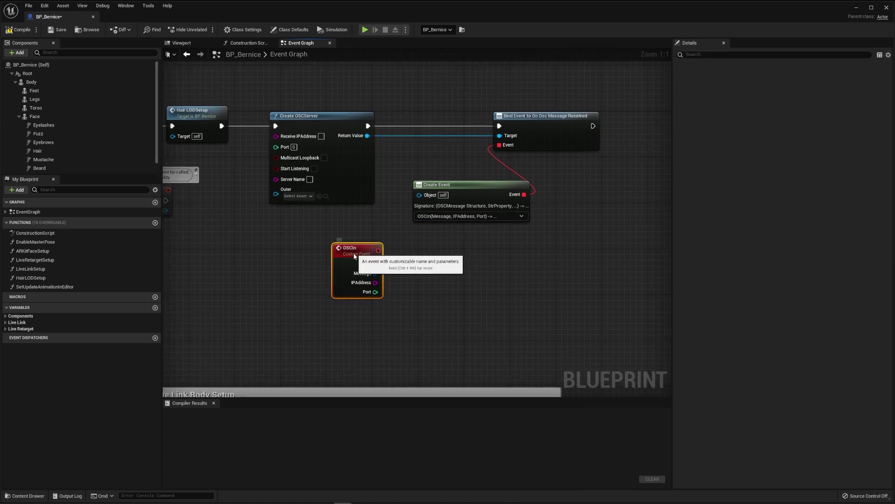
pyautogui.click(357, 257)
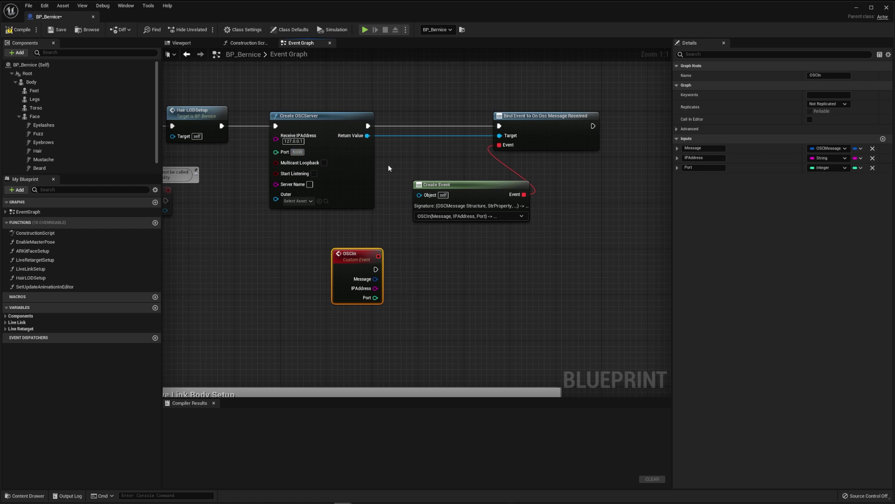
# - Enable Start Listening and store the incoming OSC message in a new OSCMessages variable
pyautogui.click(487, 259)
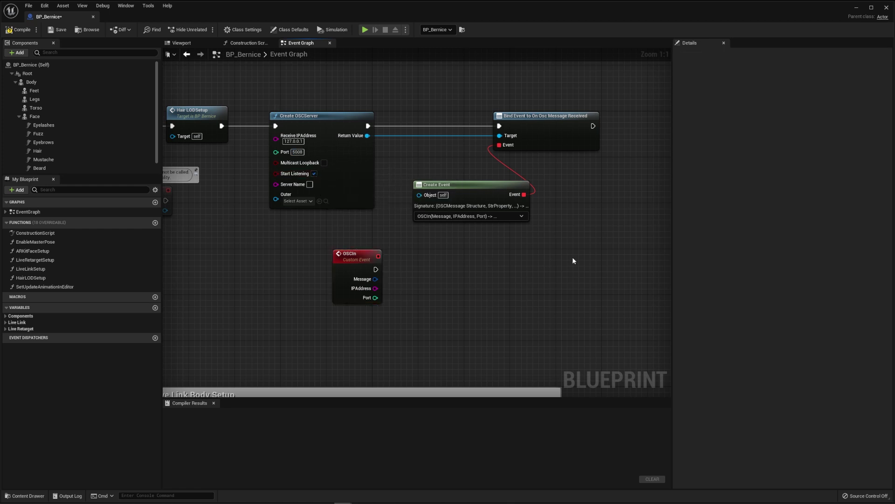
pyautogui.moveTo(375, 278); pyautogui.dragTo(406, 281)
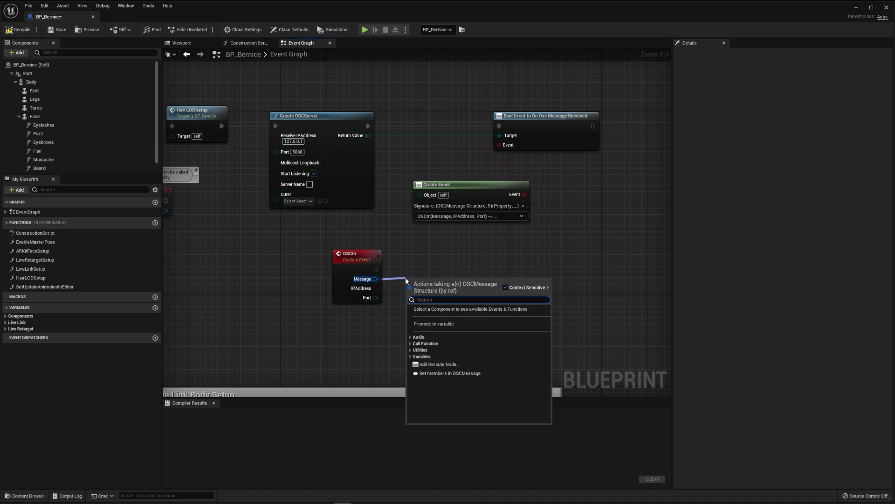
pyautogui.click(444, 322)
pyautogui.write('OSCMessages')
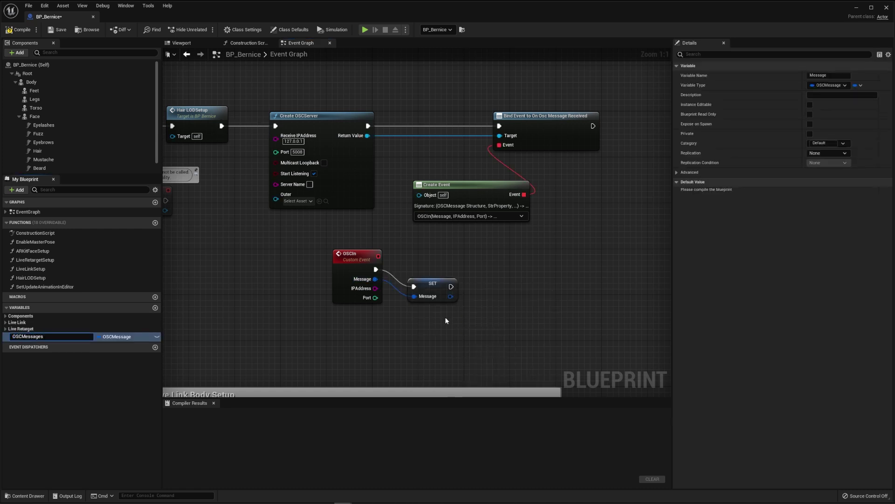
pyautogui.press('Return')
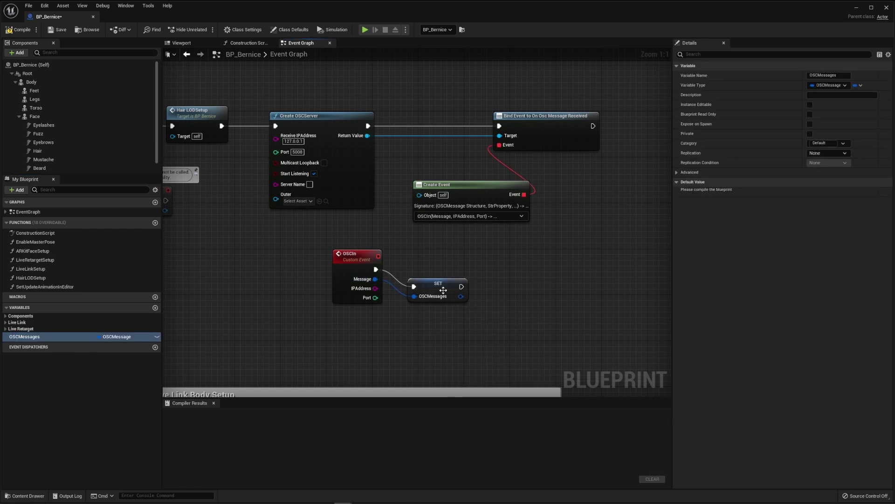
pyautogui.moveTo(443, 289)
pyautogui.mouseDown()
pyautogui.moveTo(443, 273)
pyautogui.moveTo(499, 280)
pyautogui.mouseUp()
pyautogui.click(533, 290)
pyautogui.write('get osc message')
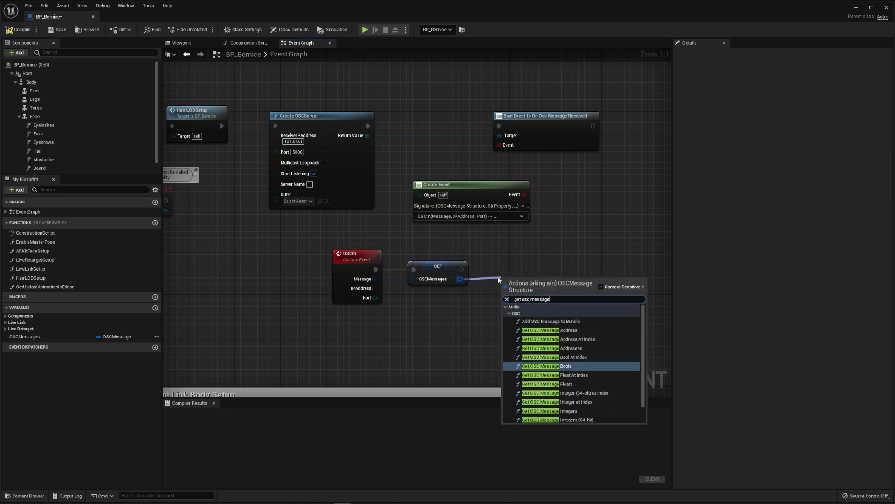
# - Read the message's OSC address and convert it to its Full Path string
pyautogui.press('Return')
pyautogui.moveTo(578, 288); pyautogui.dragTo(425, 287, button='right')
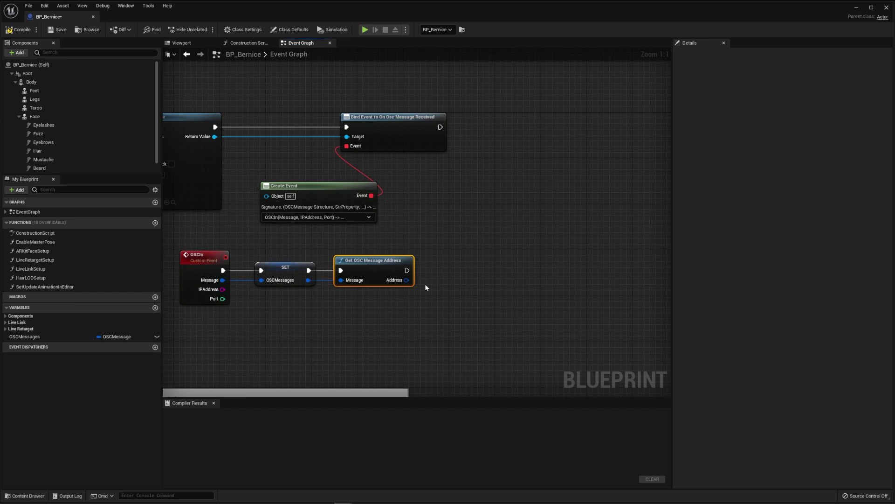
pyautogui.moveTo(408, 280); pyautogui.dragTo(446, 282)
pyautogui.write('convert')
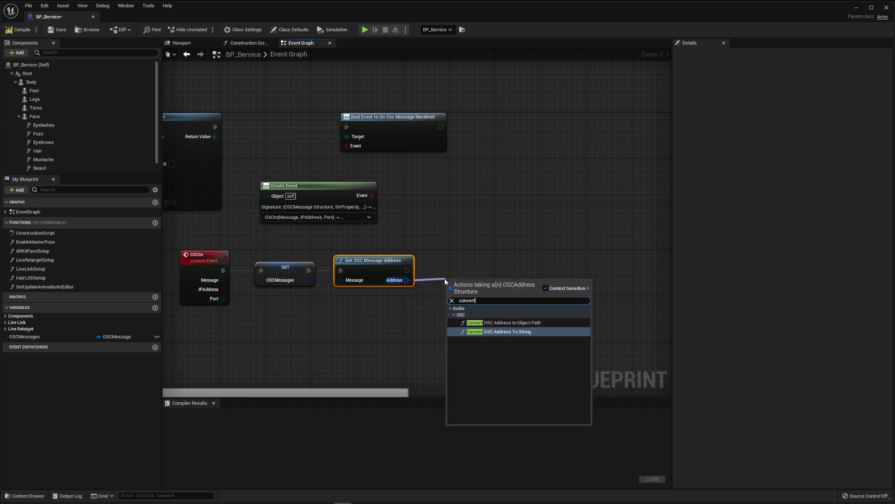
pyautogui.click(518, 332)
pyautogui.moveTo(575, 294)
pyautogui.mouseDown(button='right')
pyautogui.moveTo(448, 296)
pyautogui.moveTo(364, 284)
pyautogui.mouseUp(button='right')
# - Split the address string with a delimiter node
pyautogui.moveTo(313, 271); pyautogui.dragTo(360, 287)
pyautogui.write('split')
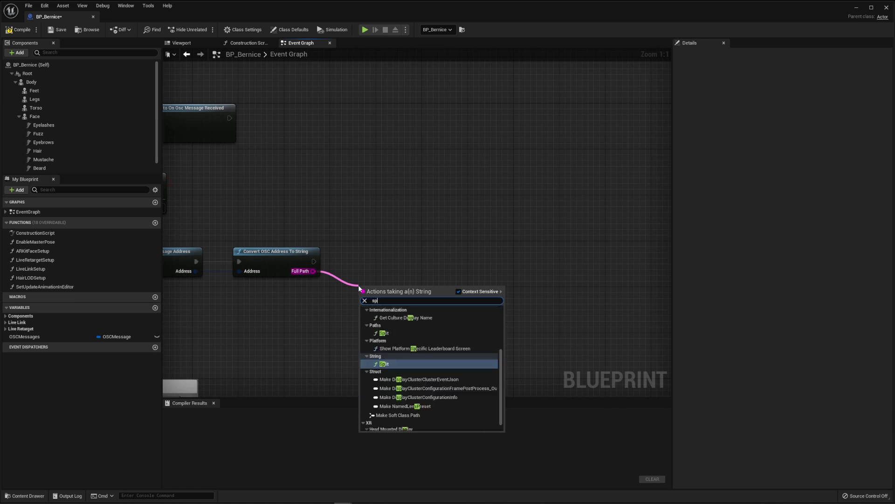
pyautogui.press('Return')
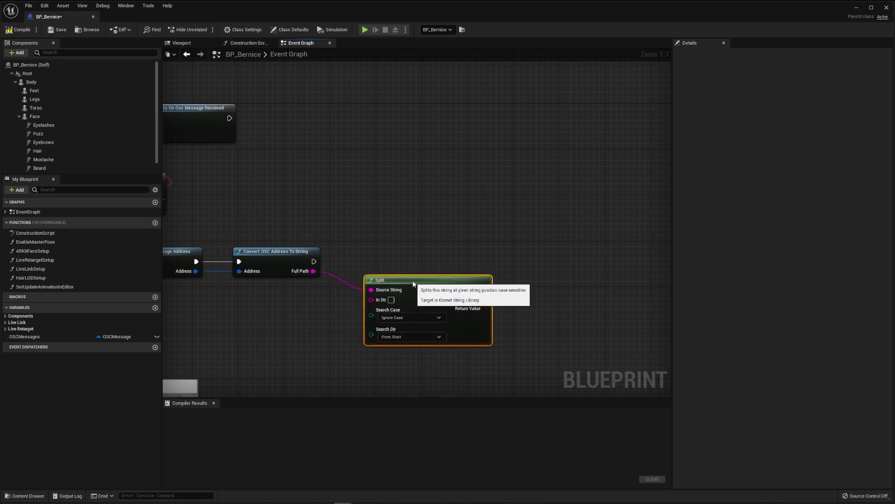
pyautogui.moveTo(405, 292); pyautogui.dragTo(411, 286)
pyautogui.click(392, 305)
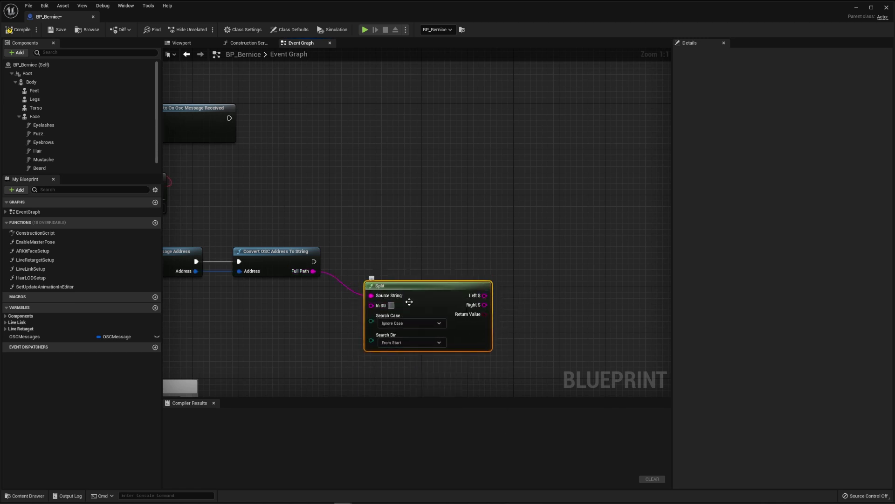
pyautogui.write('/')
pyautogui.click(548, 326)
pyautogui.moveTo(548, 326); pyautogui.dragTo(488, 321, button='right')
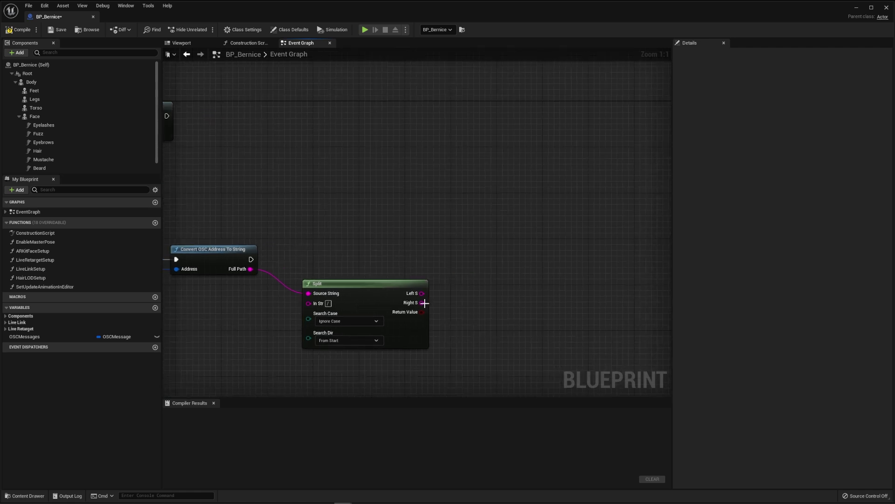
# - Promote the Split's right part to a new Key variable and wire it into the exec flow
pyautogui.moveTo(424, 303); pyautogui.dragTo(464, 309)
pyautogui.click(502, 308)
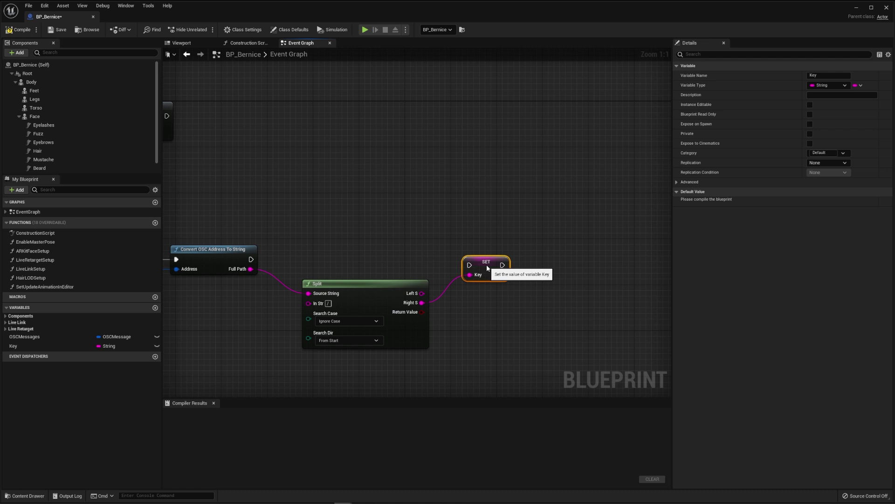
pyautogui.moveTo(487, 273); pyautogui.dragTo(480, 251)
pyautogui.moveTo(251, 259); pyautogui.dragTo(466, 258)
pyautogui.moveTo(536, 231); pyautogui.dragTo(459, 223, button='right')
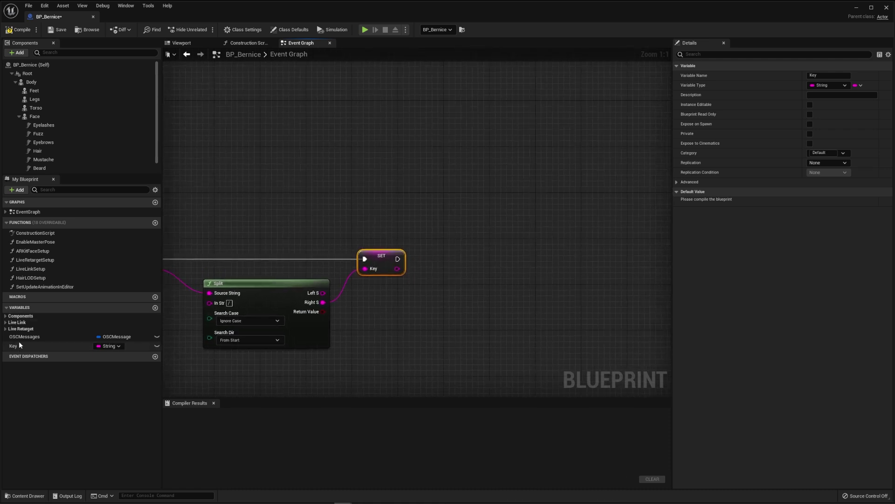
# - Add Get OSC Message Float At Index on OSCMessages, running after Key is set
pyautogui.moveTo(24, 337)
pyautogui.mouseDown()
pyautogui.moveTo(402, 308)
pyautogui.moveTo(457, 260)
pyautogui.mouseUp()
pyautogui.write('get o')
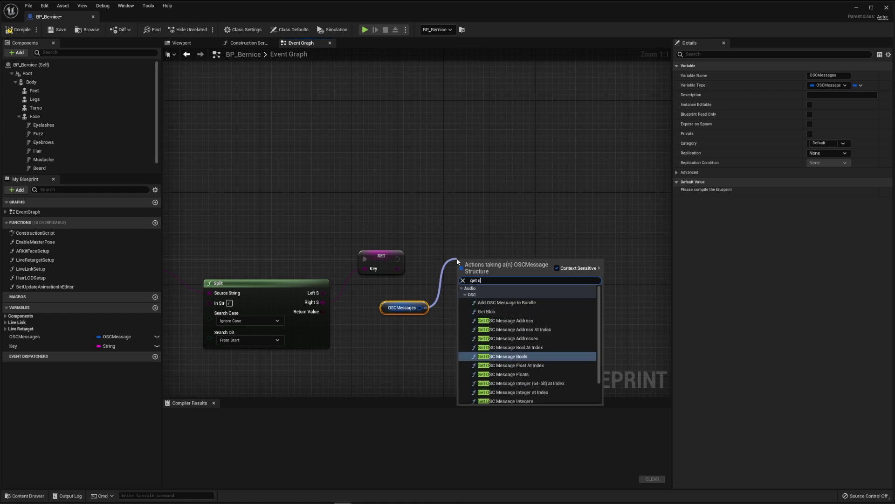
pyautogui.write('sc message float')
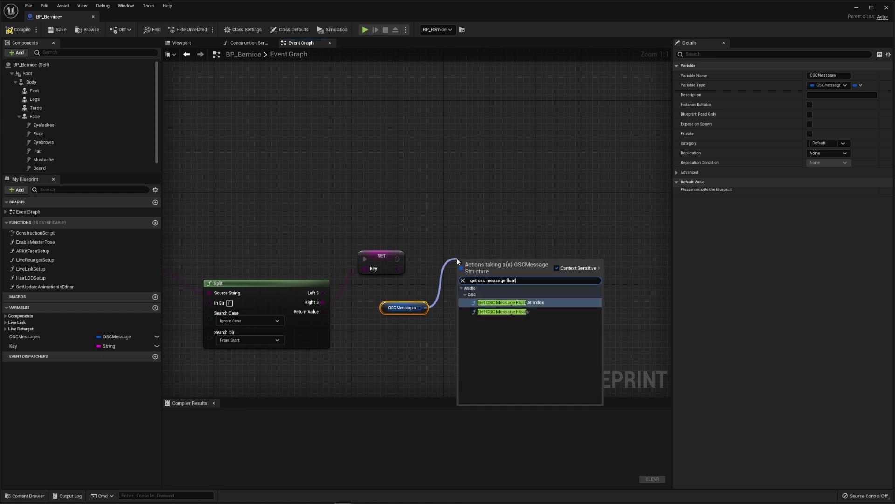
pyautogui.press('Return')
pyautogui.moveTo(398, 258); pyautogui.dragTo(450, 259)
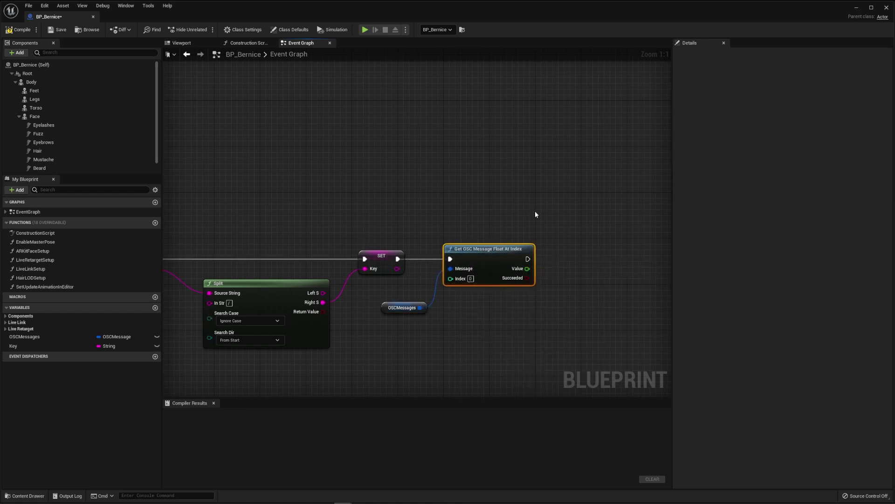
pyautogui.moveTo(537, 214); pyautogui.dragTo(429, 217, button='right')
pyautogui.moveTo(434, 270); pyautogui.dragTo(435, 271)
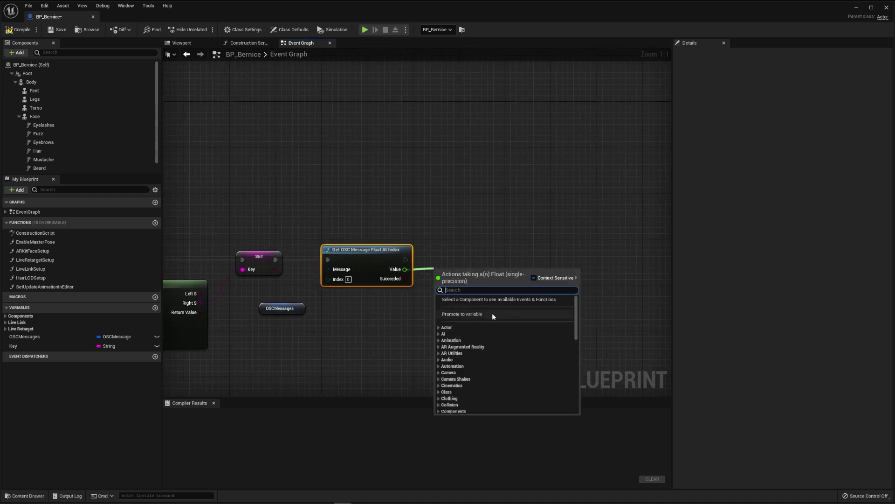
# - Promote the float output to a new Value variable
pyautogui.click(505, 314)
pyautogui.press('Return')
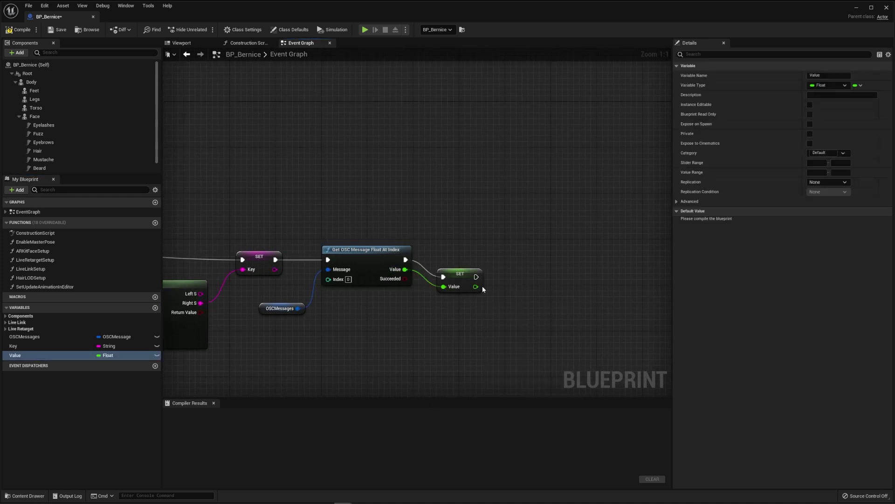
pyautogui.click(459, 277)
pyautogui.moveTo(630, 309); pyautogui.dragTo(459, 305, button='right')
# - Bring the Face component into the graph and add Get Anim Instance from it
pyautogui.click(496, 306)
pyautogui.moveTo(35, 116); pyautogui.dragTo(175, 170)
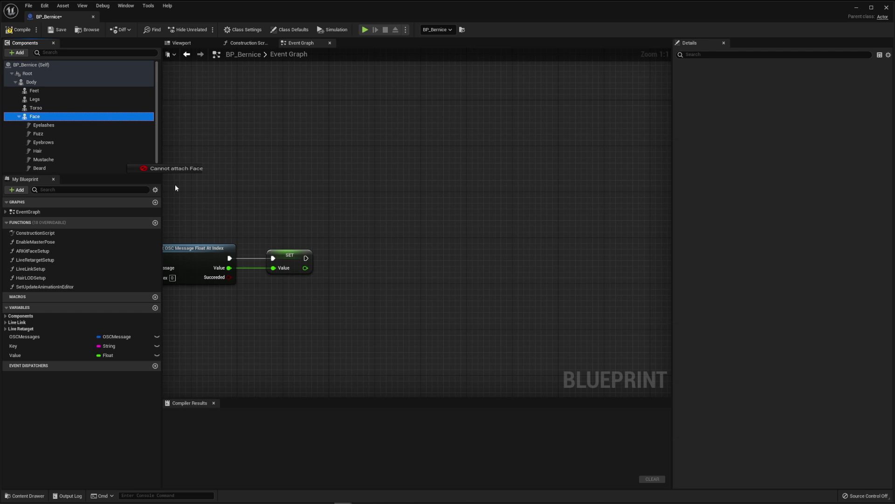
pyautogui.click(184, 172)
pyautogui.moveTo(336, 306)
pyautogui.mouseDown()
pyautogui.moveTo(298, 324)
pyautogui.moveTo(374, 318)
pyautogui.mouseUp()
pyautogui.write('get ani')
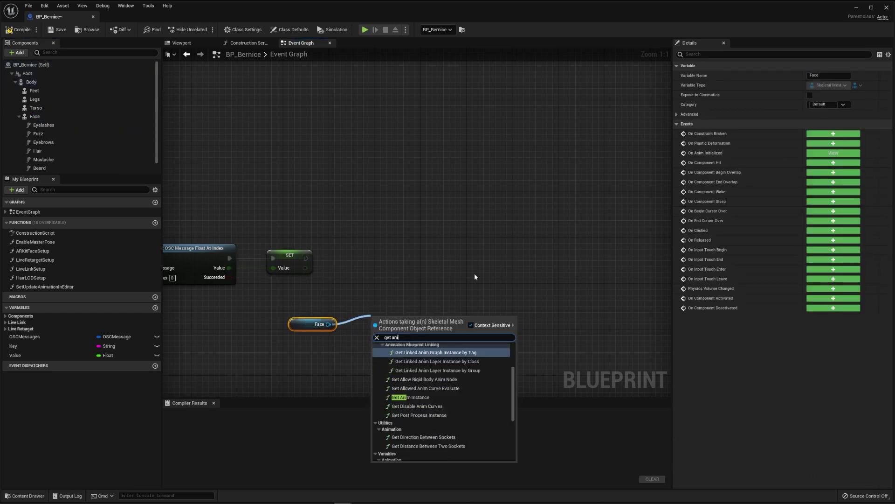
pyautogui.press('Down')
pyautogui.press('Down')
pyautogui.press('Down')
pyautogui.press('Return')
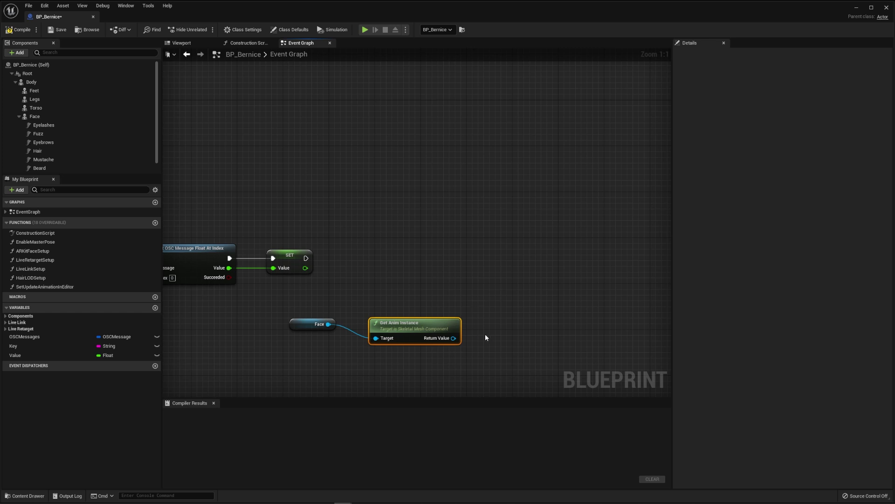
# - Cast the anim instance to Face_AnimBP, running after Value is set
pyautogui.moveTo(454, 337); pyautogui.dragTo(448, 268)
pyautogui.write('cast')
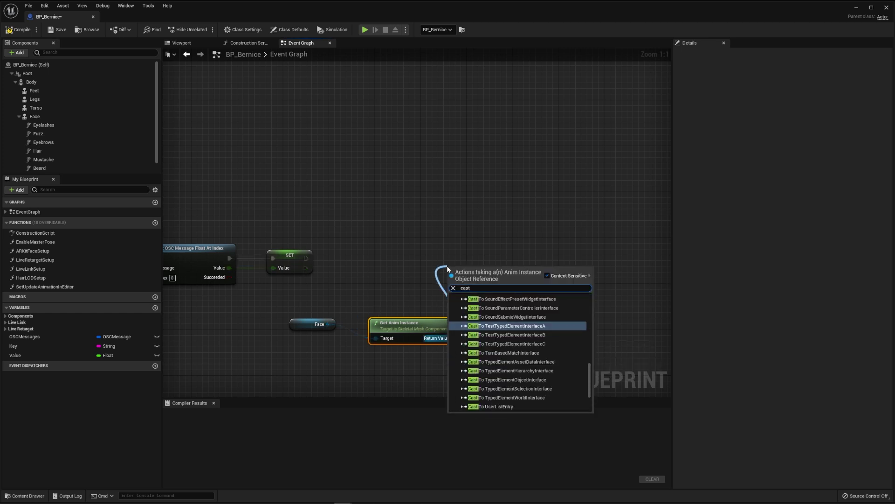
pyautogui.write(' to face')
pyautogui.press('Return')
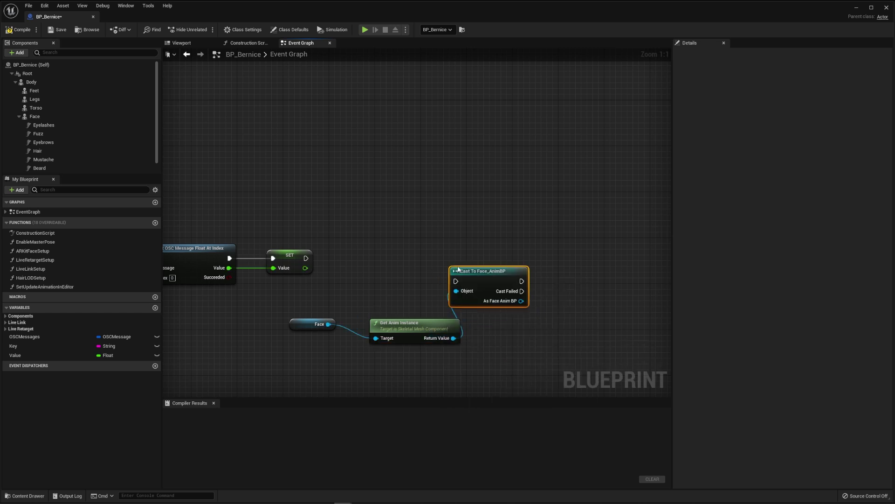
pyautogui.moveTo(462, 307); pyautogui.dragTo(462, 265)
pyautogui.moveTo(306, 258)
pyautogui.mouseDown()
pyautogui.moveTo(457, 264)
pyautogui.moveTo(405, 254)
pyautogui.mouseUp()
pyautogui.moveTo(301, 323)
pyautogui.mouseDown()
pyautogui.moveTo(388, 364)
pyautogui.moveTo(322, 348)
pyautogui.mouseUp()
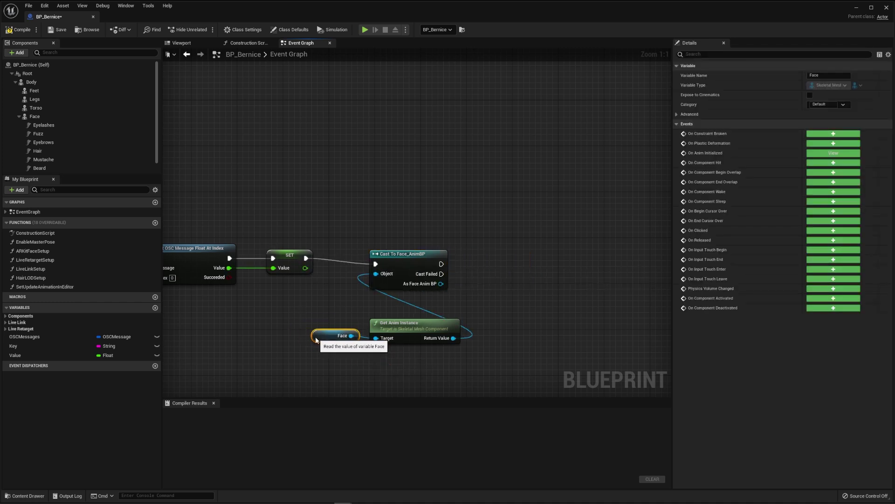
# - From the Face_AnimBP cast add Get Custom Control Values and a Map Add node in the exec chain
pyautogui.click(392, 271)
pyautogui.moveTo(448, 280); pyautogui.dragTo(322, 276, button='right')
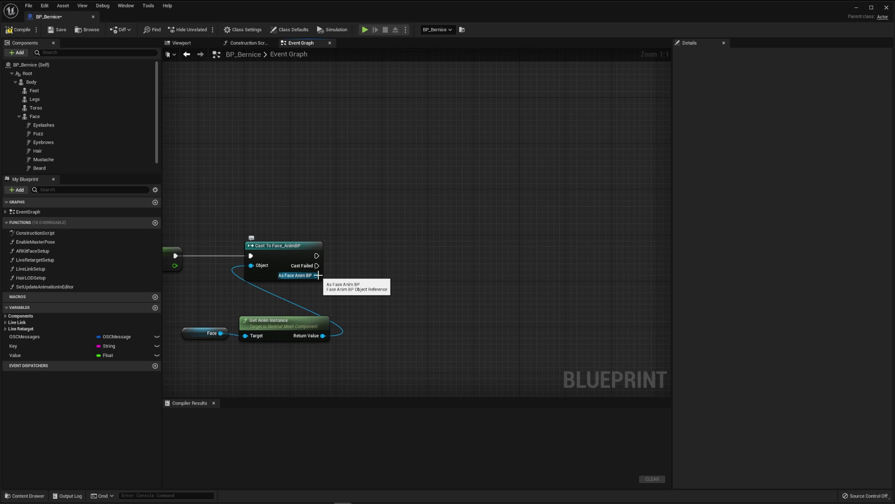
pyautogui.moveTo(319, 275); pyautogui.dragTo(395, 278)
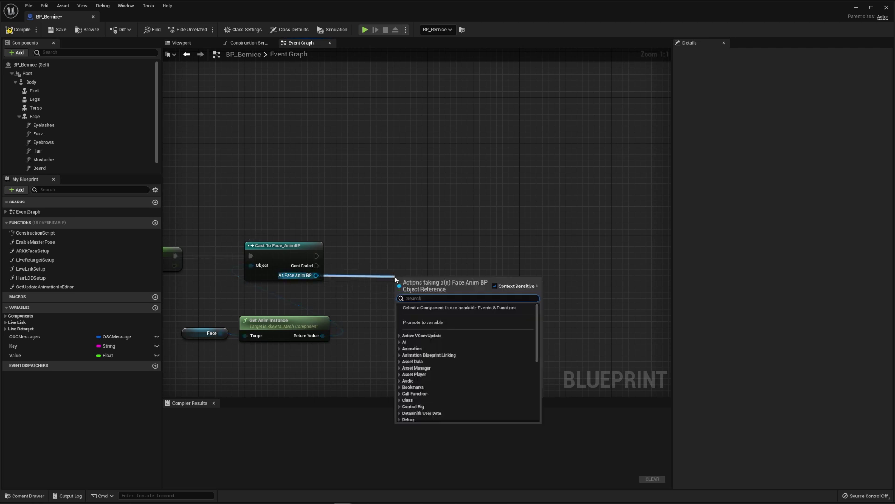
pyautogui.write('custom c')
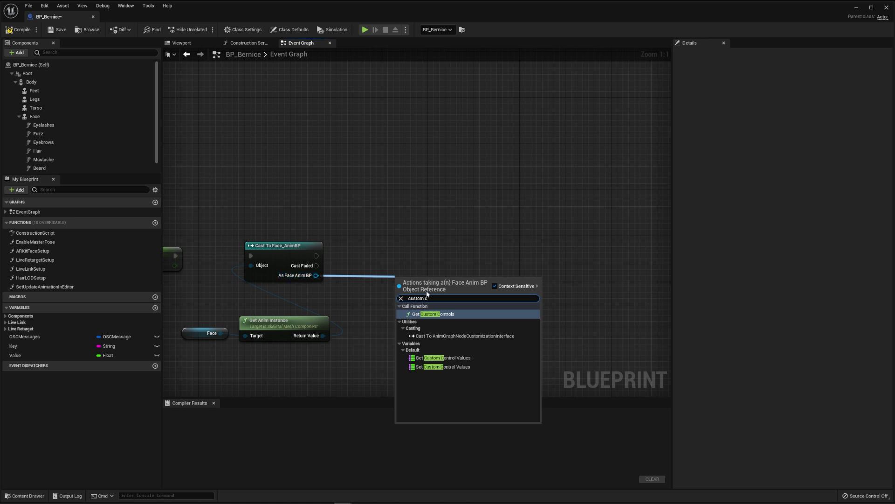
pyautogui.click(444, 358)
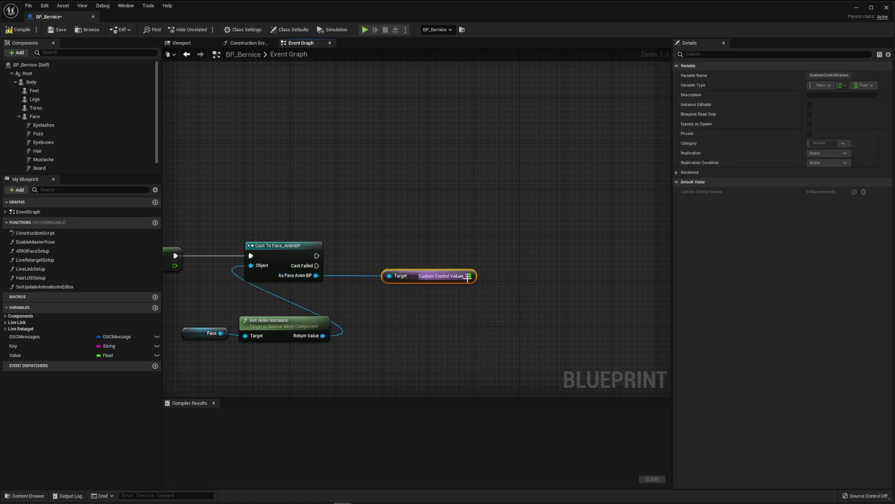
pyautogui.moveTo(470, 276); pyautogui.dragTo(526, 266)
pyautogui.write('add')
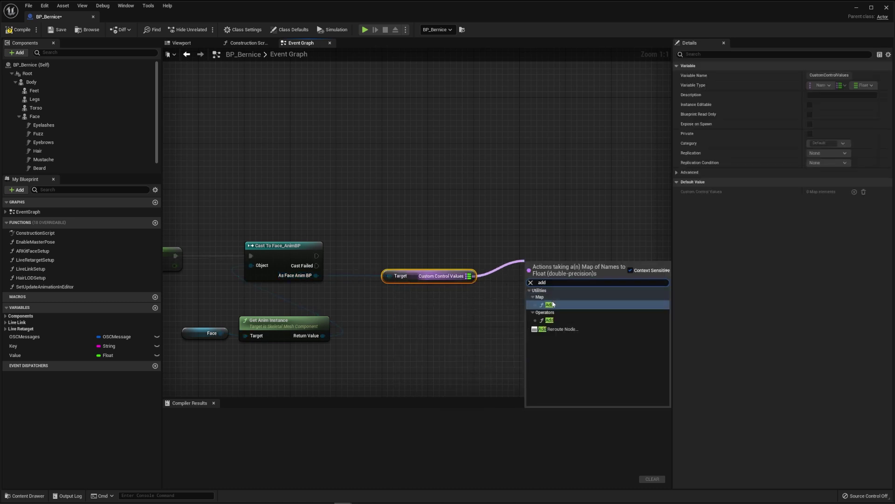
pyautogui.click(553, 305)
pyautogui.moveTo(317, 255); pyautogui.dragTo(531, 256)
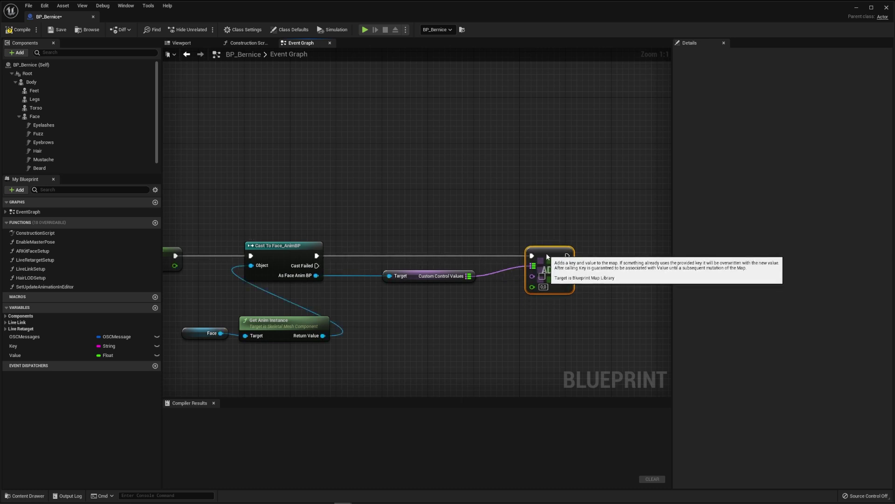
# - Wire Key (converted to a name) and Value getters into the Map Add inputs
pyautogui.keyDown('ctrl'); pyautogui.moveTo(13, 346); pyautogui.dragTo(458, 310); pyautogui.keyUp('ctrl')
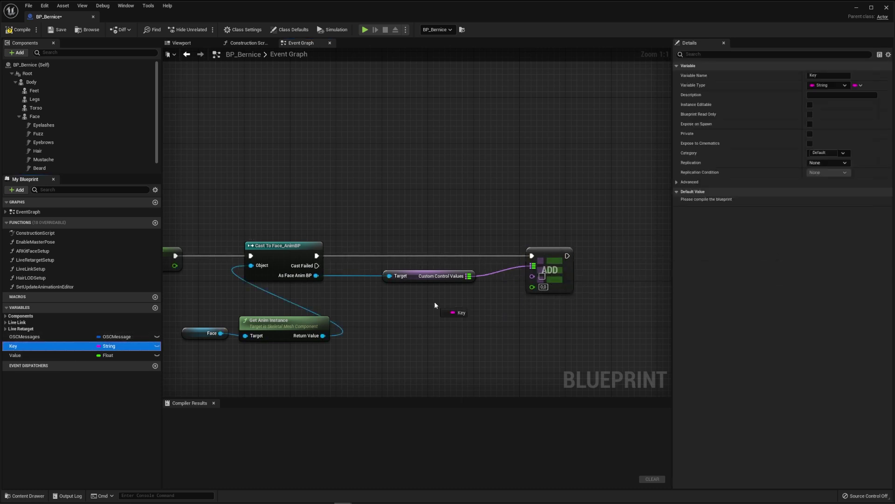
pyautogui.moveTo(15, 355)
pyautogui.keyDown('ctrl'); pyautogui.mouseDown()
pyautogui.moveTo(462, 333)
pyautogui.moveTo(578, 254)
pyautogui.mouseUp(); pyautogui.keyUp('ctrl')
pyautogui.click(459, 333)
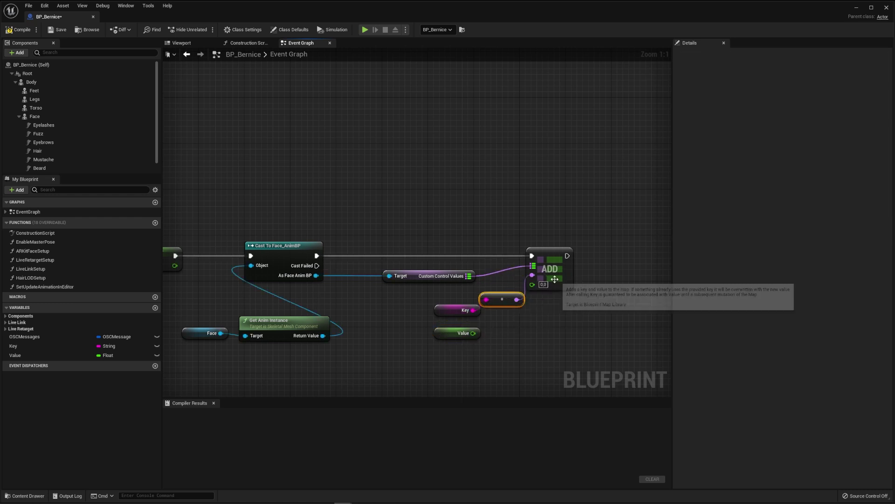
pyautogui.click(453, 299)
pyautogui.moveTo(476, 333); pyautogui.dragTo(562, 283)
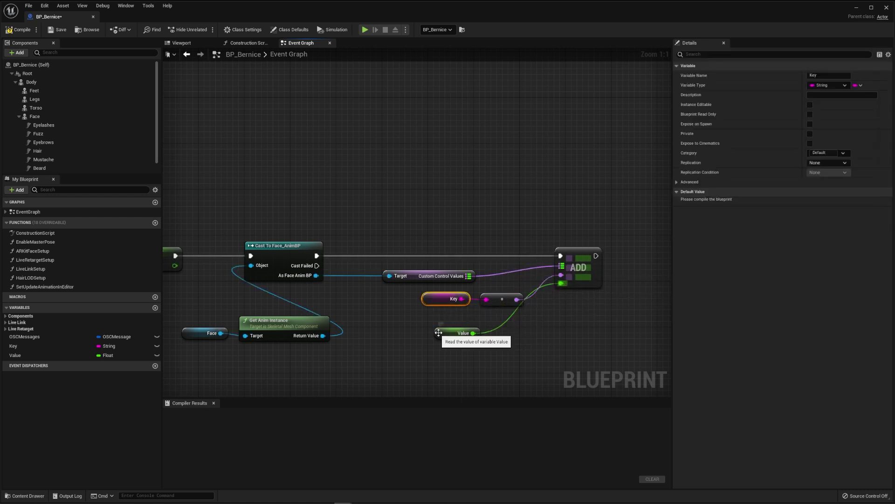
pyautogui.moveTo(461, 333); pyautogui.dragTo(515, 333)
pyautogui.click(635, 294)
pyautogui.scroll(-1, 489, 280)
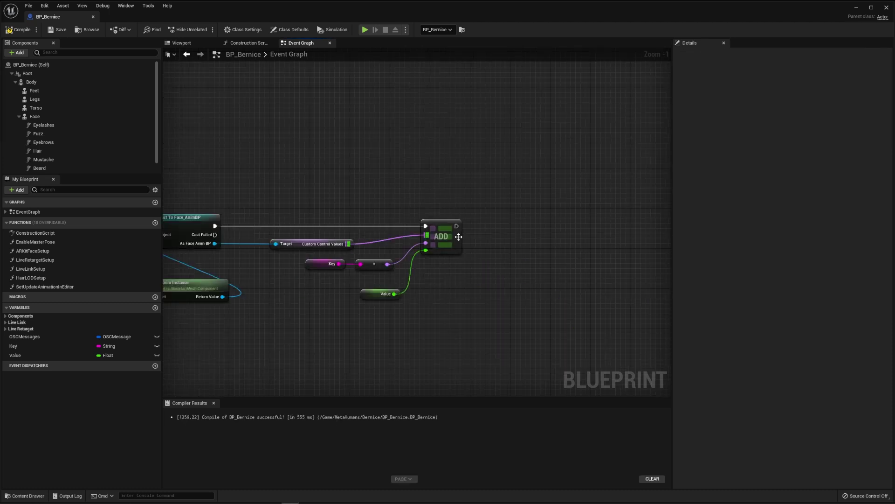
# - Add Print String after the Map Add and a string Append node, replacing a wrong Append
pyautogui.moveTo(456, 226); pyautogui.dragTo(520, 227)
pyautogui.write('print')
pyautogui.press('Return')
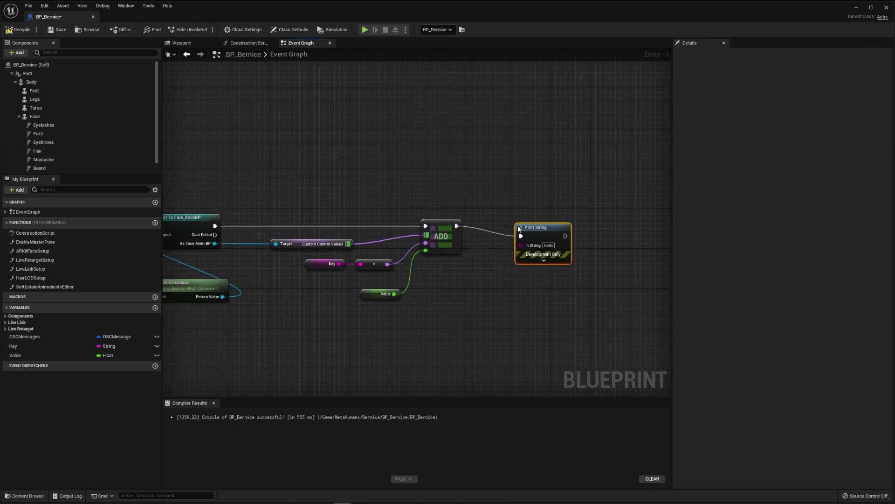
pyautogui.rightClick(498, 288)
pyautogui.write('append')
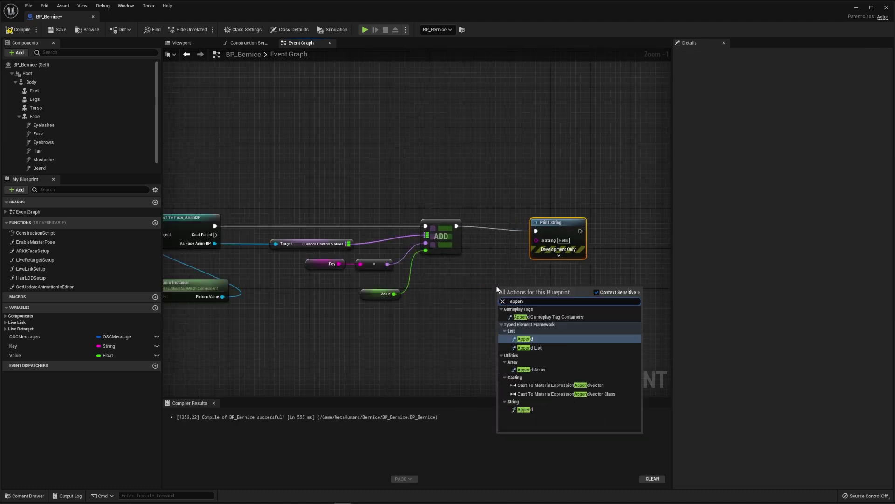
pyautogui.press('Return')
pyautogui.press('Delete')
pyautogui.rightClick(503, 297)
pyautogui.write('append str')
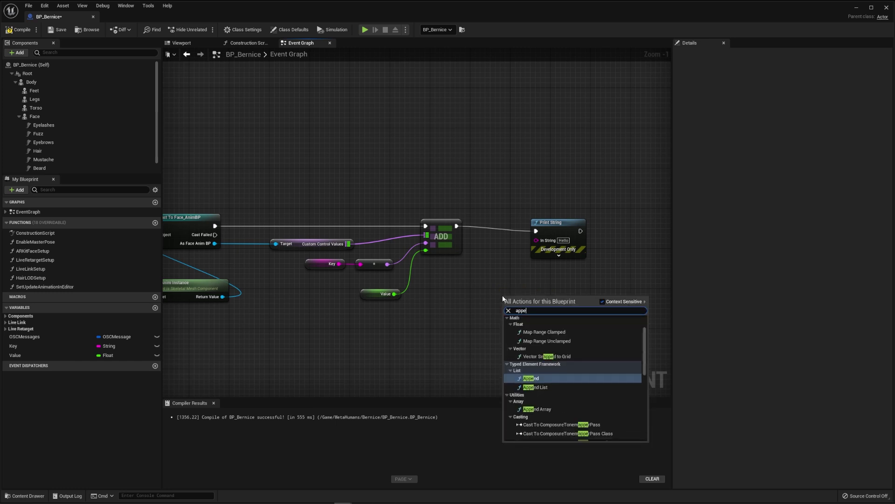
pyautogui.press('Return')
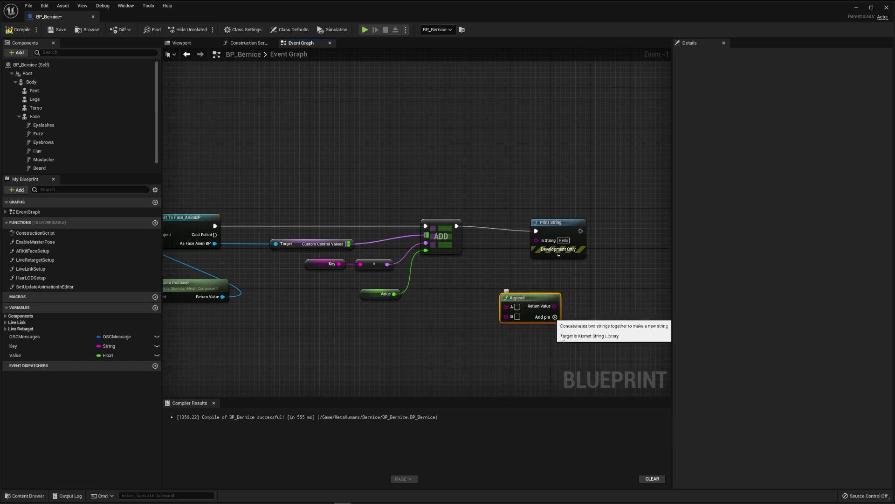
pyautogui.moveTo(518, 294); pyautogui.dragTo(497, 292)
# - Add a Value getter, feed the appended string into Print String, compile and play the level
pyautogui.click(20, 354)
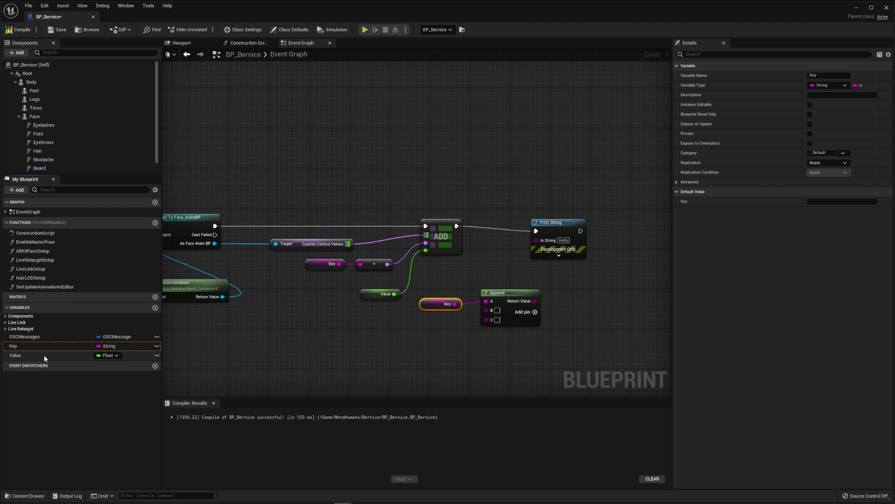
pyautogui.moveTo(20, 354)
pyautogui.mouseDown()
pyautogui.moveTo(378, 344)
pyautogui.moveTo(490, 319)
pyautogui.mouseUp()
pyautogui.moveTo(535, 301); pyautogui.dragTo(538, 241)
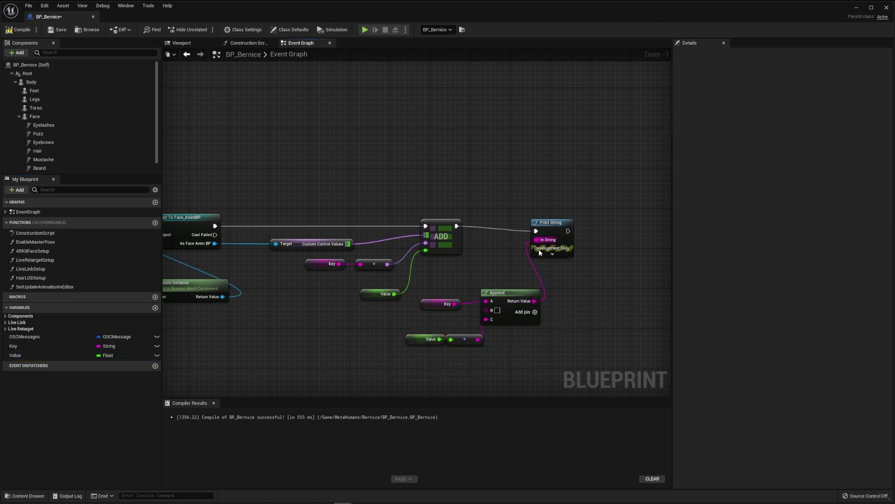
pyautogui.click(21, 30)
pyautogui.hotkey('alt', 'p')
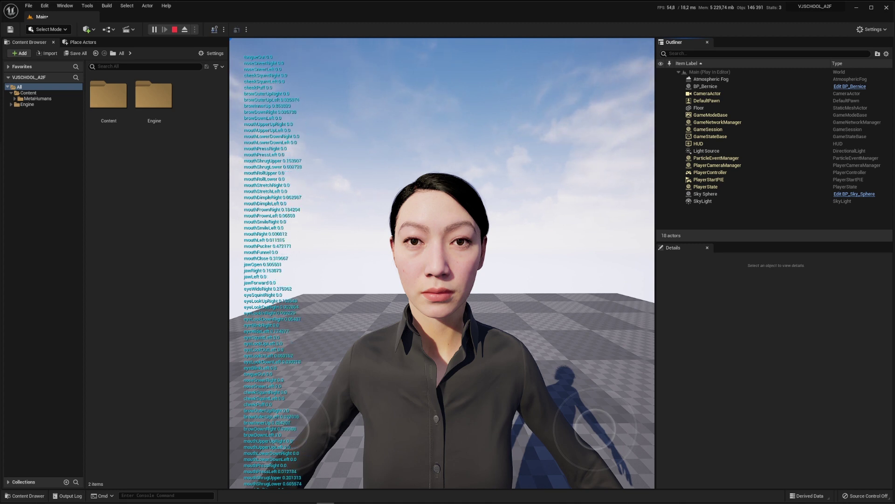
# - Stop play, select BP_Bernice's Face component and open its Face_AnimBP asset from the Content Browser
pyautogui.press('Escape')
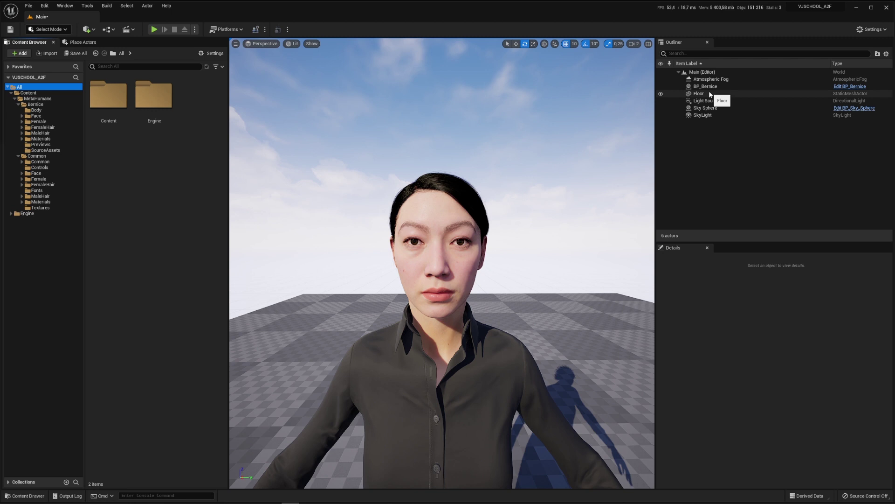
pyautogui.click(707, 86)
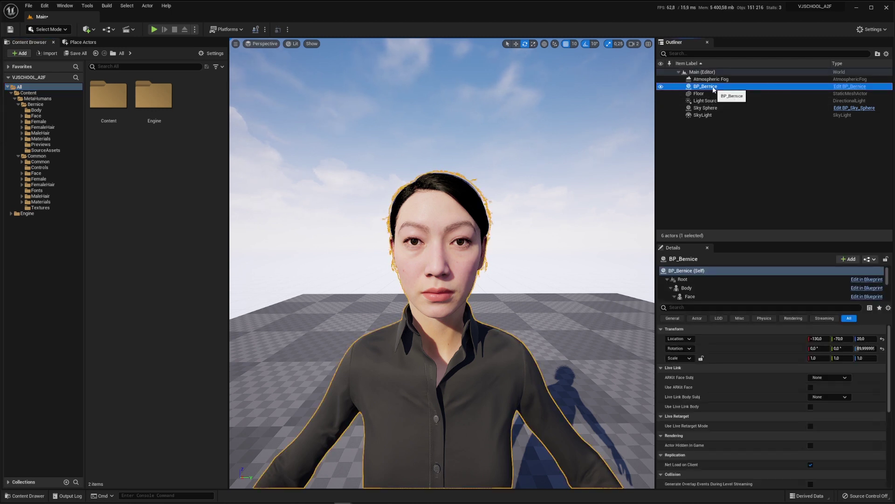
pyautogui.click(690, 295)
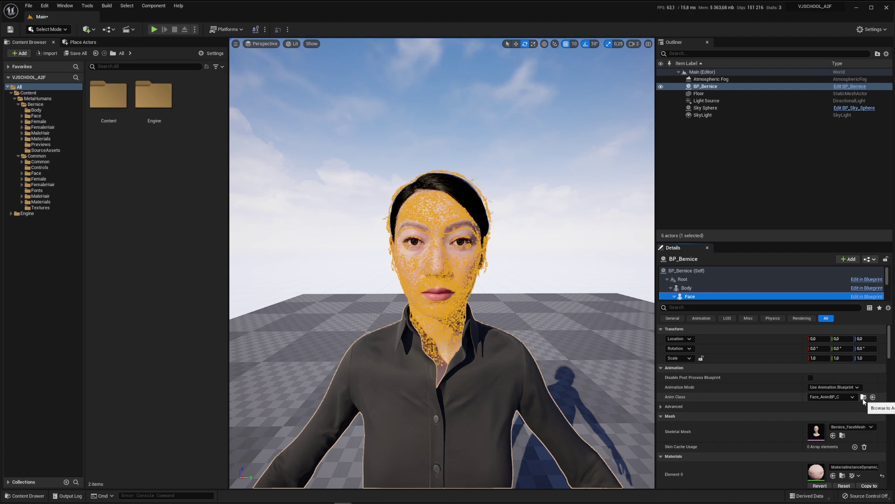
pyautogui.click(864, 398)
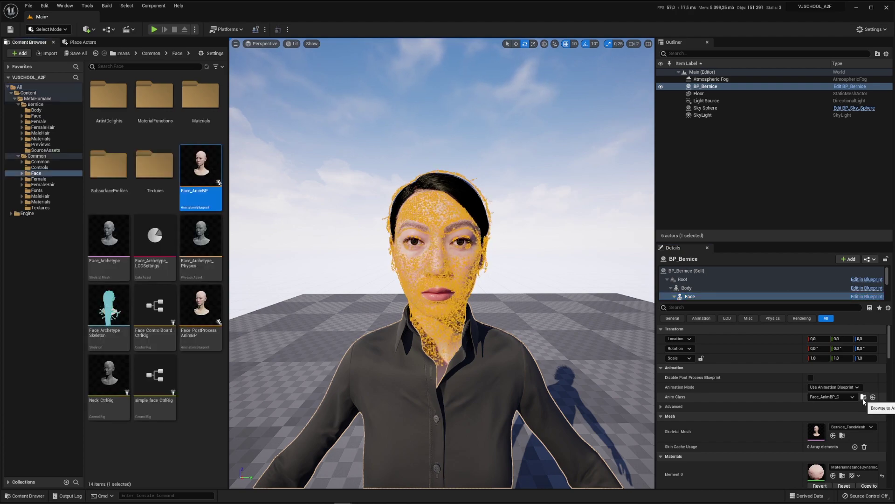
pyautogui.doubleClick(201, 168)
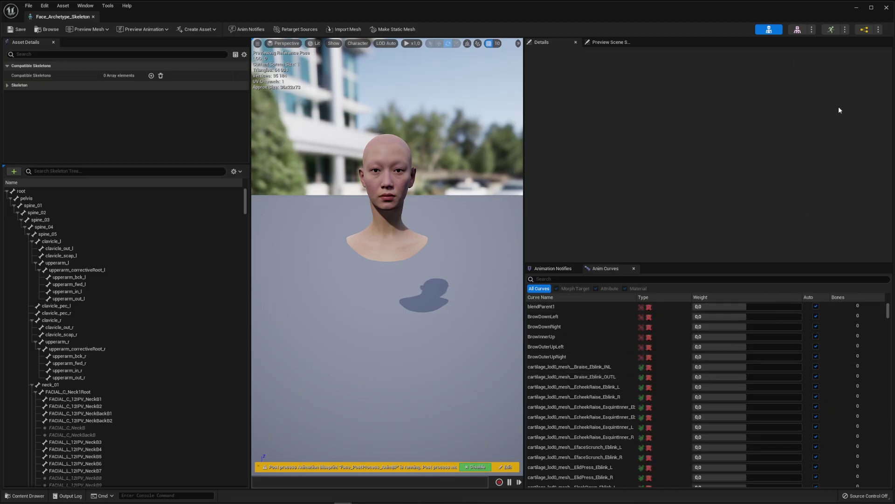
# - Open Face_AnimBP's AnimGraph and disconnect mh_arkit_mapping_pose from Modify Curve
pyautogui.click(863, 29)
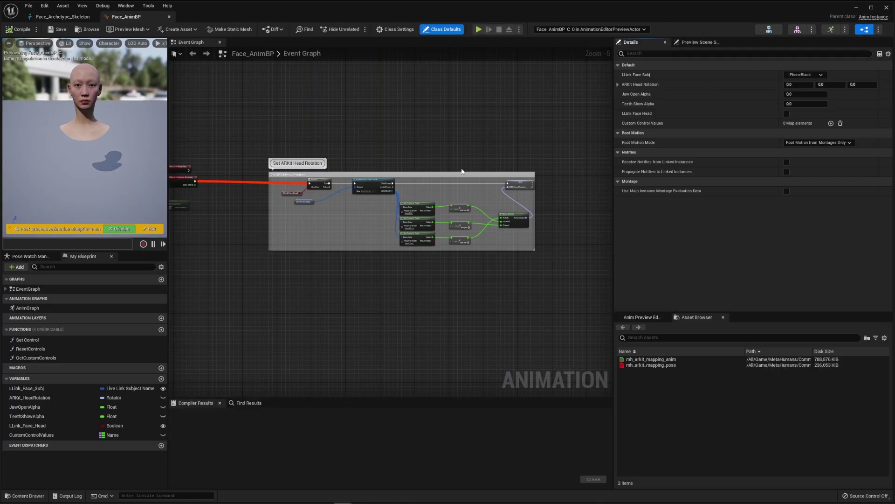
pyautogui.doubleClick(29, 308)
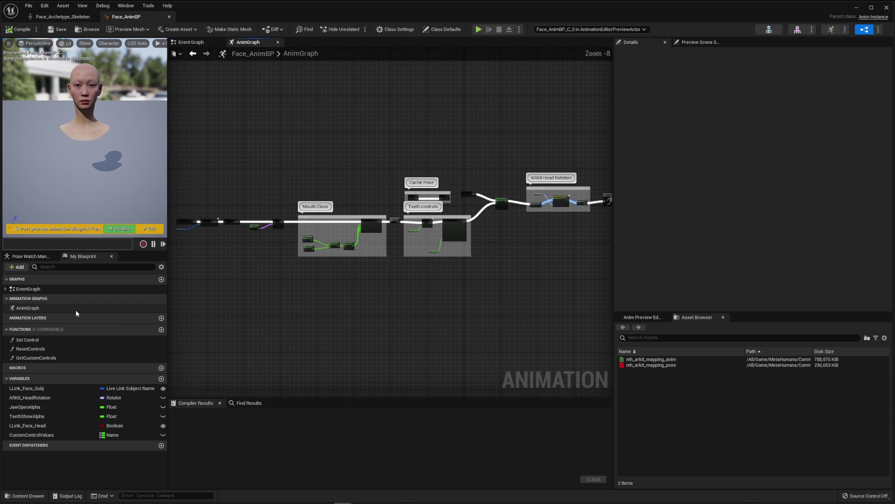
pyautogui.scroll(3, 308, 224)
pyautogui.scroll(3, 392, 231)
pyautogui.scroll(2, 329, 288)
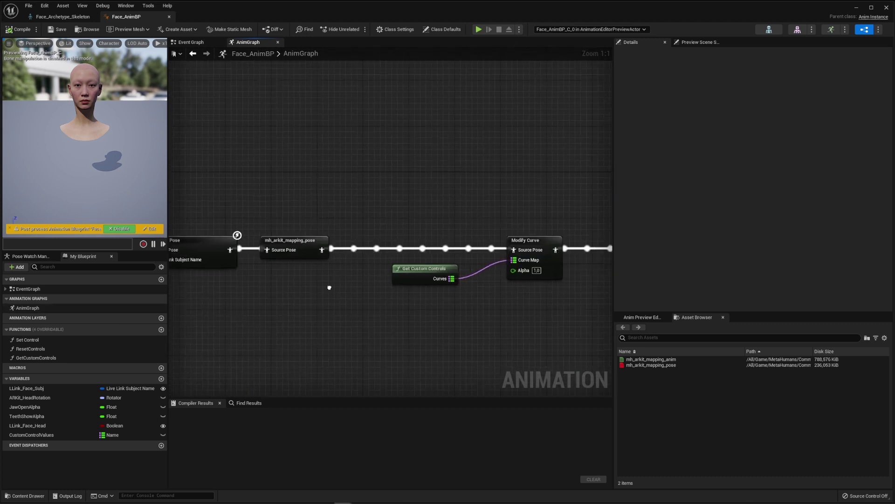
pyautogui.moveTo(329, 288); pyautogui.dragTo(311, 287, button='right')
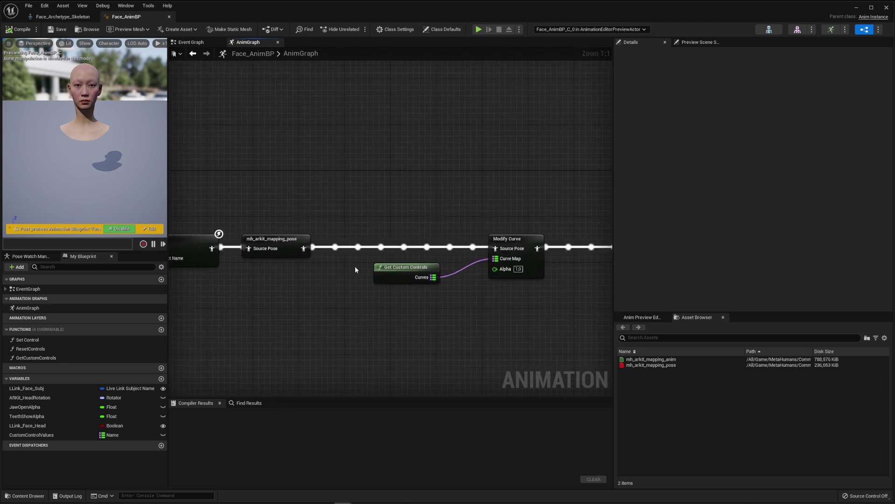
pyautogui.keyDown('alt'); pyautogui.click(448, 249); pyautogui.keyUp('alt')
pyautogui.scroll(-2, 518, 217)
# - Move Modify Curve before mh_arkit_mapping_pose on the main pose line and rewire the poses
pyautogui.moveTo(392, 231); pyautogui.dragTo(546, 293)
pyautogui.moveTo(490, 266); pyautogui.dragTo(371, 308)
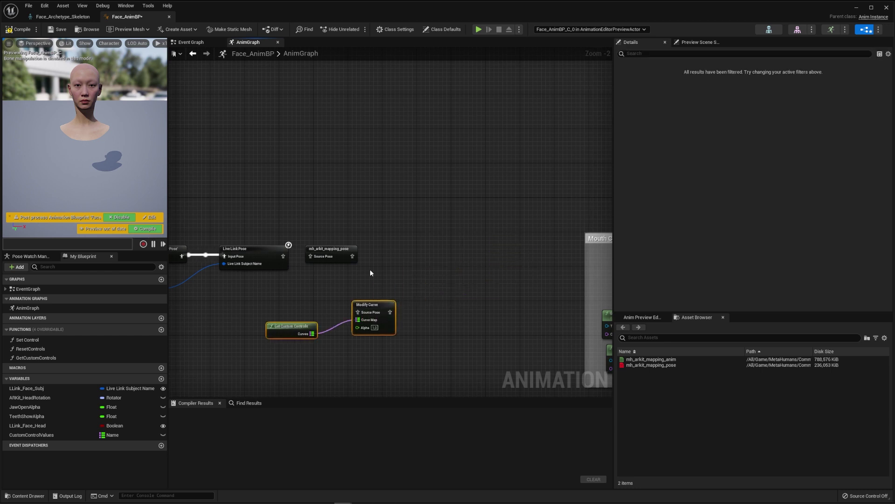
pyautogui.moveTo(332, 251); pyautogui.dragTo(487, 268)
pyautogui.moveTo(369, 305); pyautogui.dragTo(369, 255)
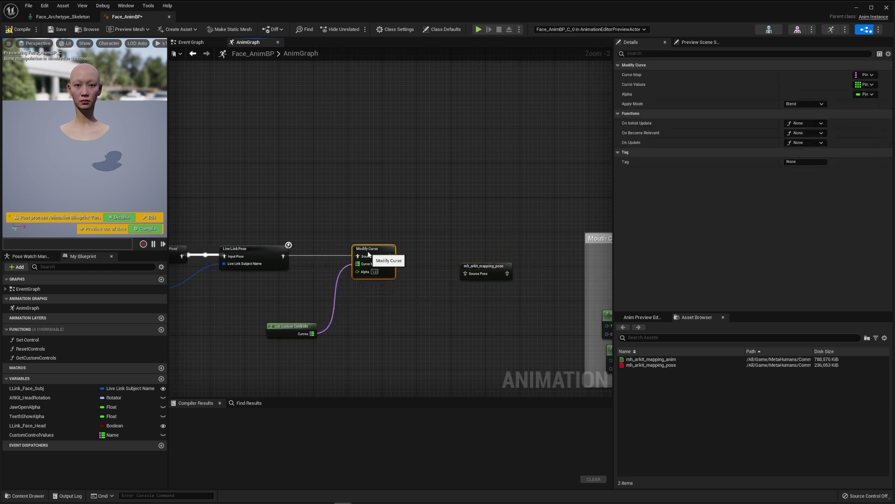
pyautogui.moveTo(474, 266); pyautogui.dragTo(455, 254)
pyautogui.moveTo(501, 233); pyautogui.dragTo(260, 224, button='right')
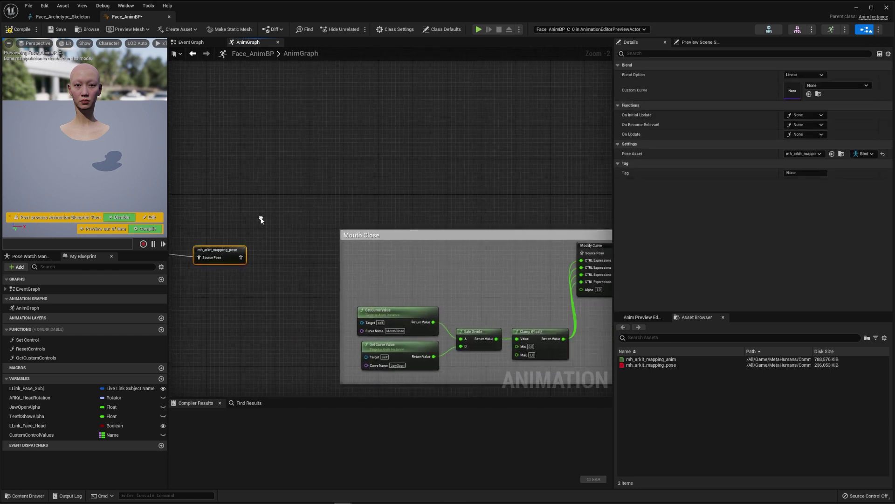
pyautogui.moveTo(241, 253); pyautogui.dragTo(580, 253)
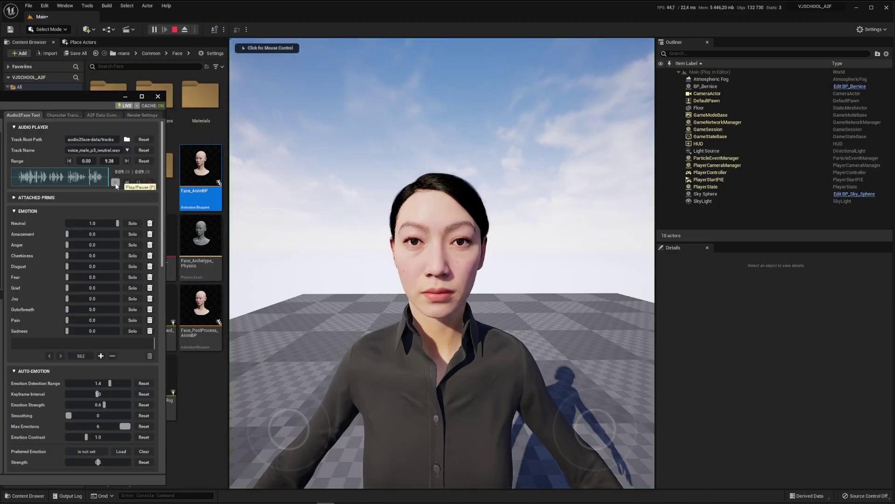
# - Restart the animation preview playback
pyautogui.click(116, 184)
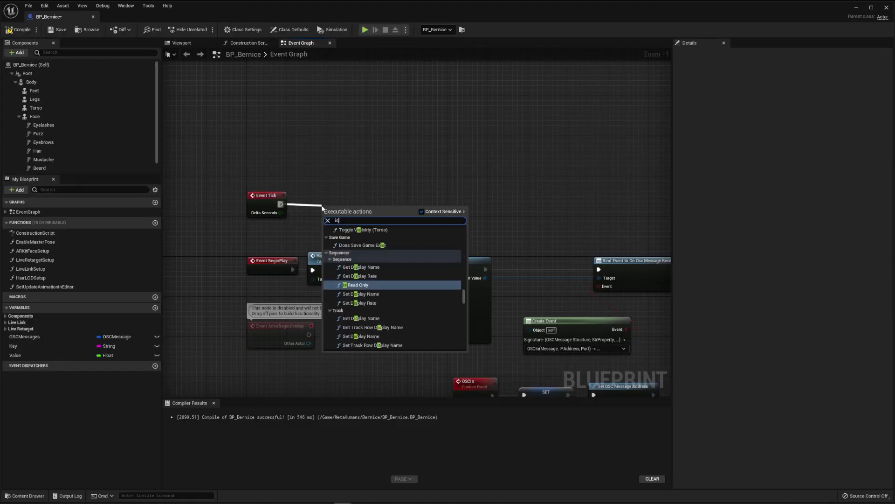
pyautogui.scroll(-3, 378, 294)
# - Check the OSC server with Is Valid on Event Tick, add Do Once on Is Not Valid, and save BP_Bernice
pyautogui.click(377, 252)
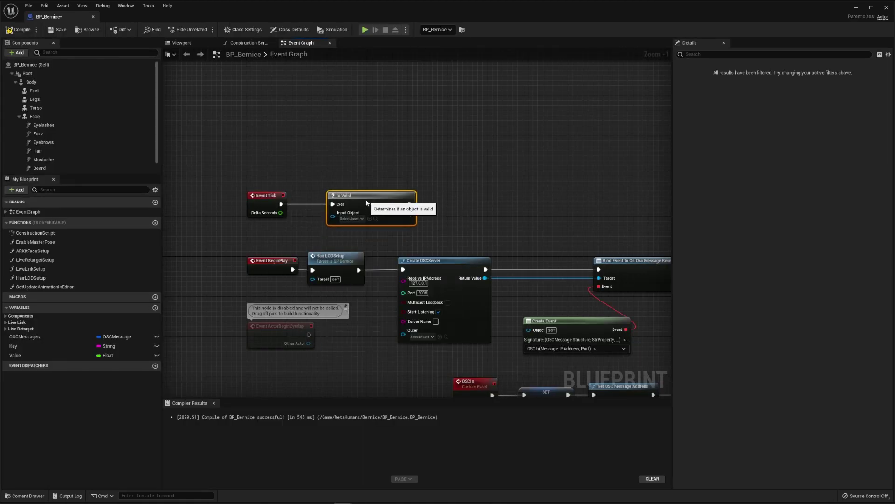
pyautogui.moveTo(484, 278); pyautogui.dragTo(333, 212)
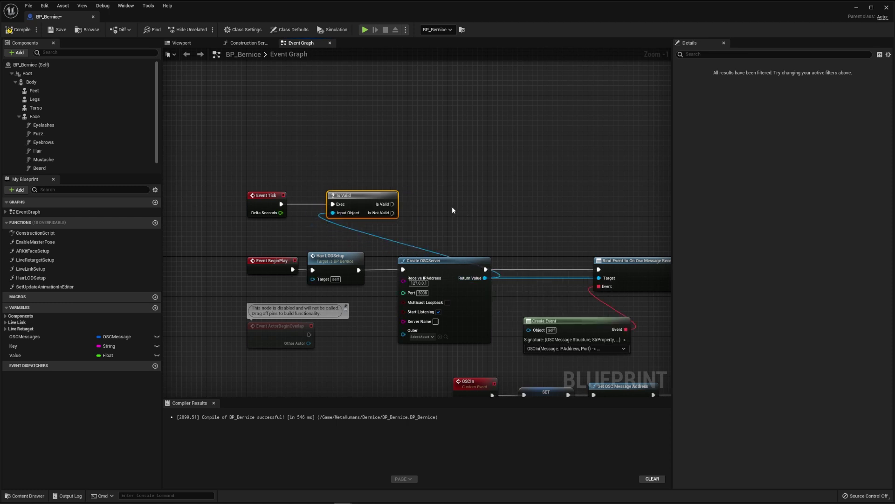
pyautogui.moveTo(440, 209); pyautogui.dragTo(370, 208, button='right')
pyautogui.moveTo(322, 212); pyautogui.dragTo(437, 215)
pyautogui.write('do once')
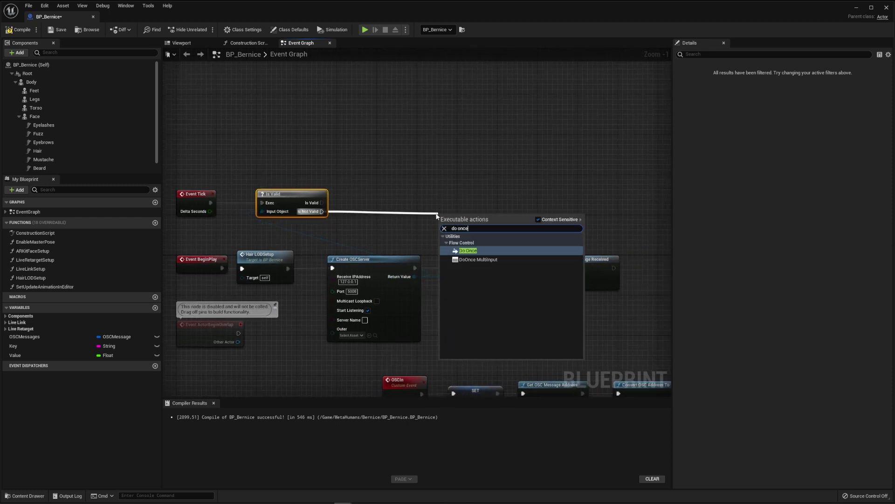
pyautogui.click(465, 251)
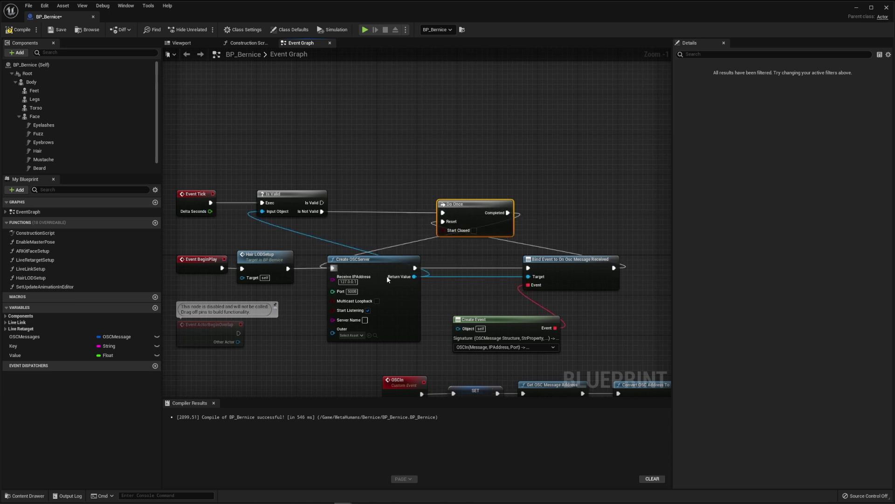
pyautogui.click(57, 30)
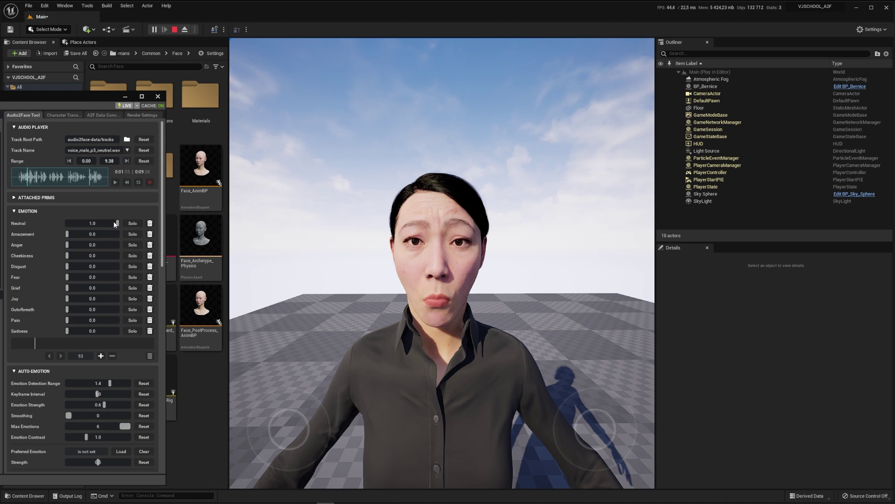
# - Drag the Neutral emotion slider from 1.0 down to 0.0 during play
pyautogui.moveTo(115, 223); pyautogui.dragTo(67, 223)
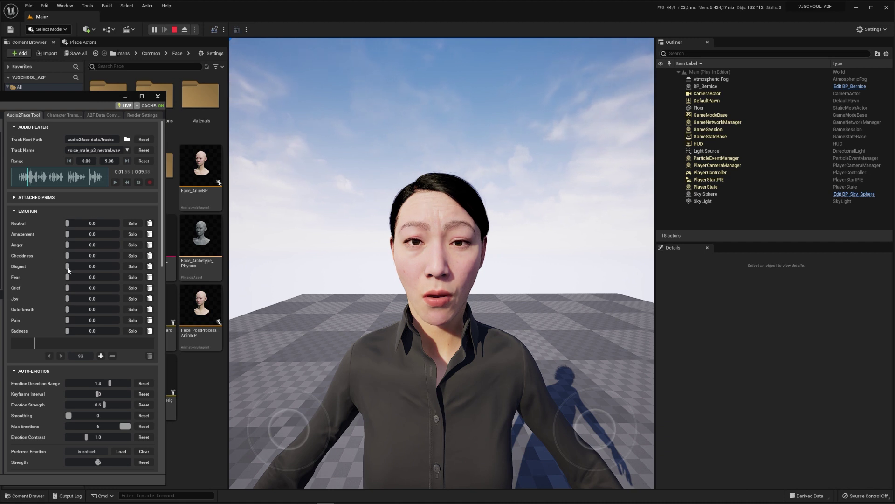